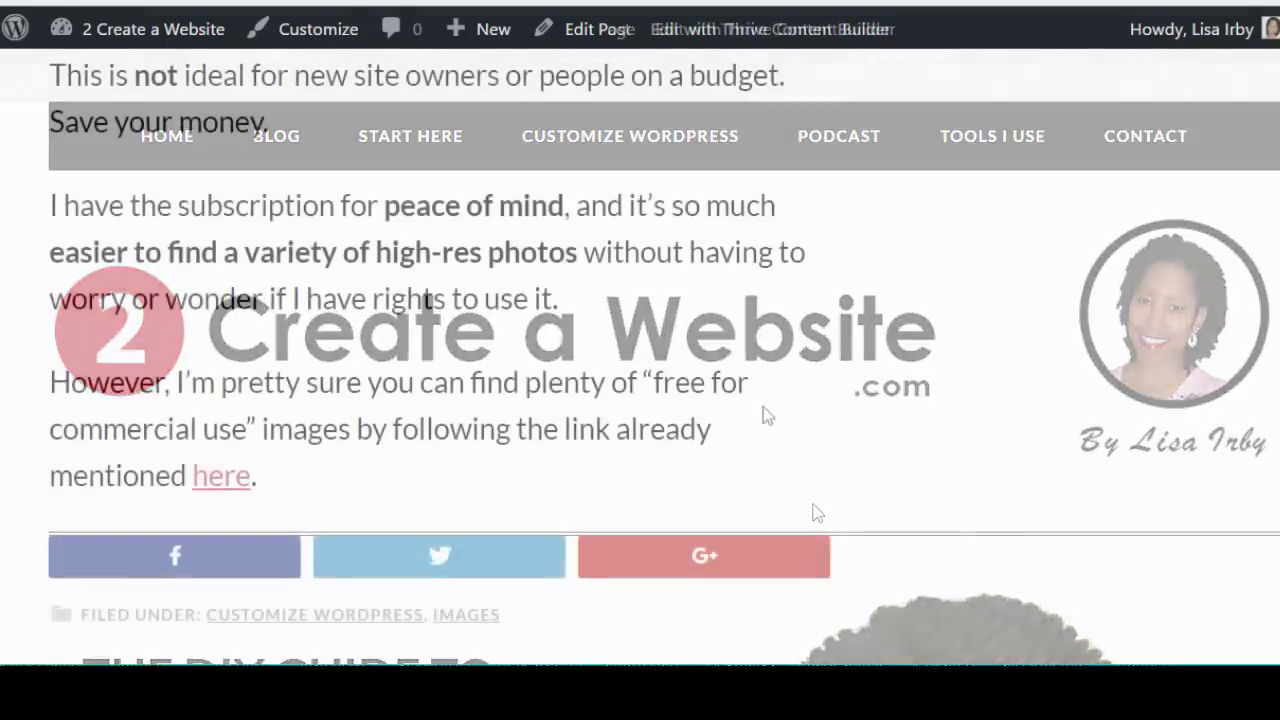
- View the end of the blog post, where the previous-page link and the Tools I Use banner are placed
{"action": "scroll", "coordinate": [788, 400], "scroll_direction": "down", "scroll_amount": 5}
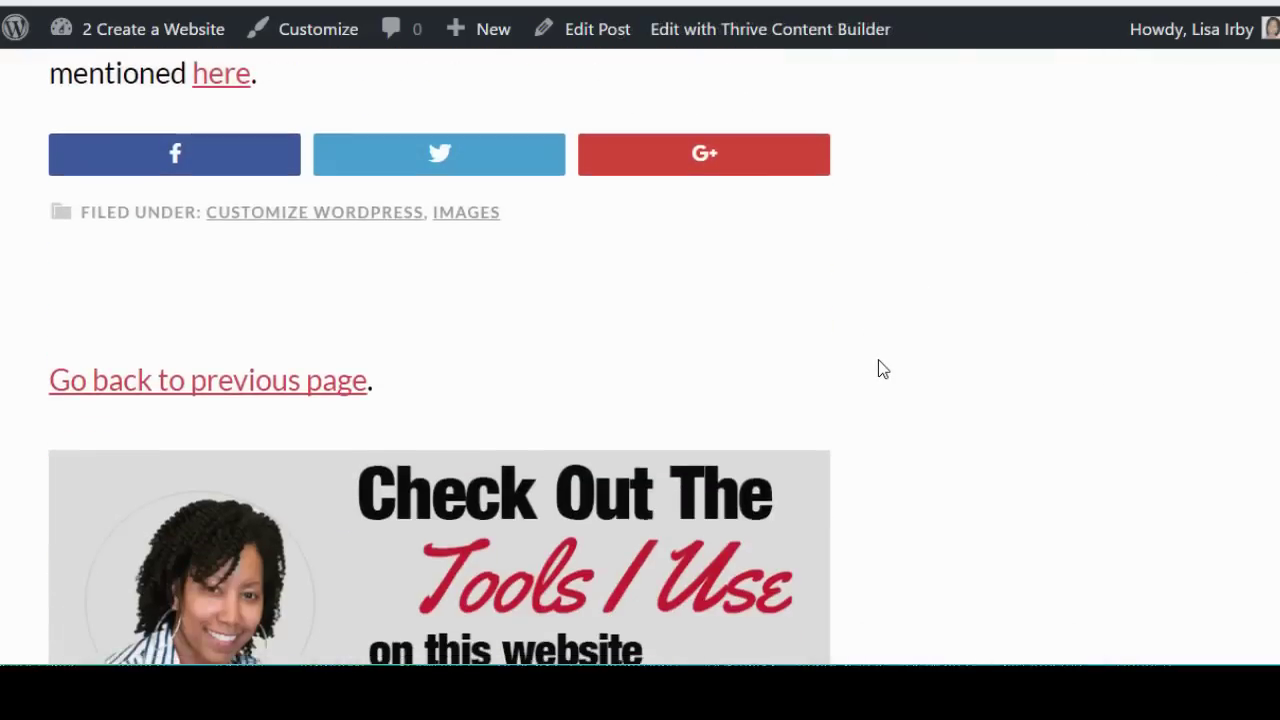
{"action": "scroll", "coordinate": [883, 369], "scroll_direction": "down", "scroll_amount": 3}
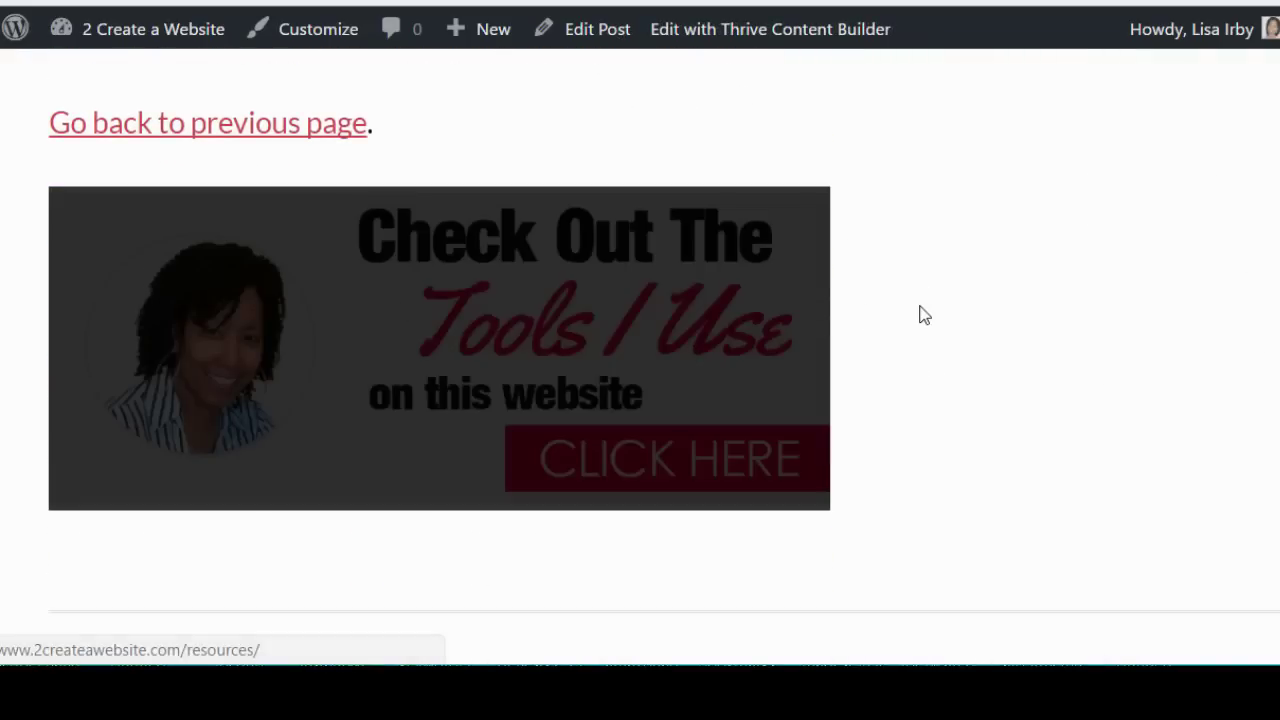
{"action": "scroll", "coordinate": [926, 314], "scroll_direction": "down", "scroll_amount": 2}
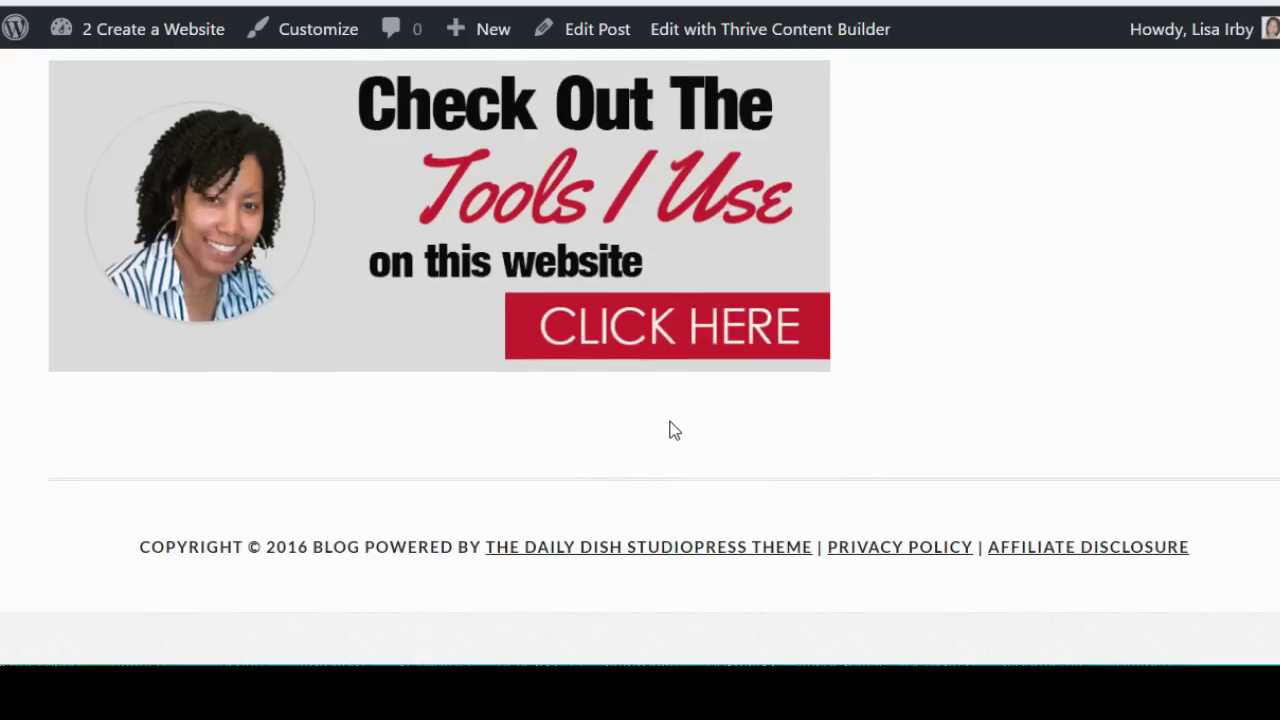
{"action": "scroll", "coordinate": [677, 426], "scroll_direction": "up", "scroll_amount": 2}
{"action": "scroll", "coordinate": [400, 486], "scroll_direction": "down", "scroll_amount": 2}
{"action": "scroll", "coordinate": [880, 333], "scroll_direction": "up", "scroll_amount": 2}
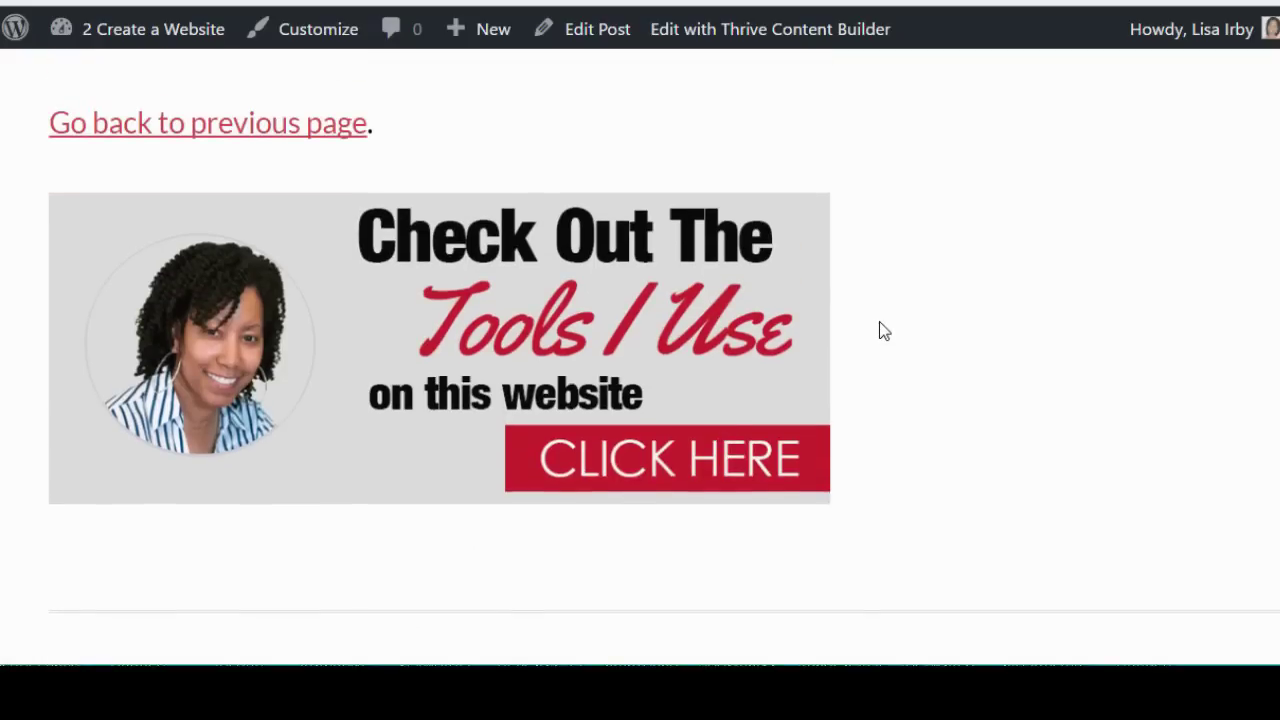
- Follow the Tools I Use banner and look through the resources page's site design and video software sections
{"action": "left_click", "coordinate": [543, 347]}
{"action": "scroll", "coordinate": [940, 280], "scroll_direction": "down", "scroll_amount": 5}
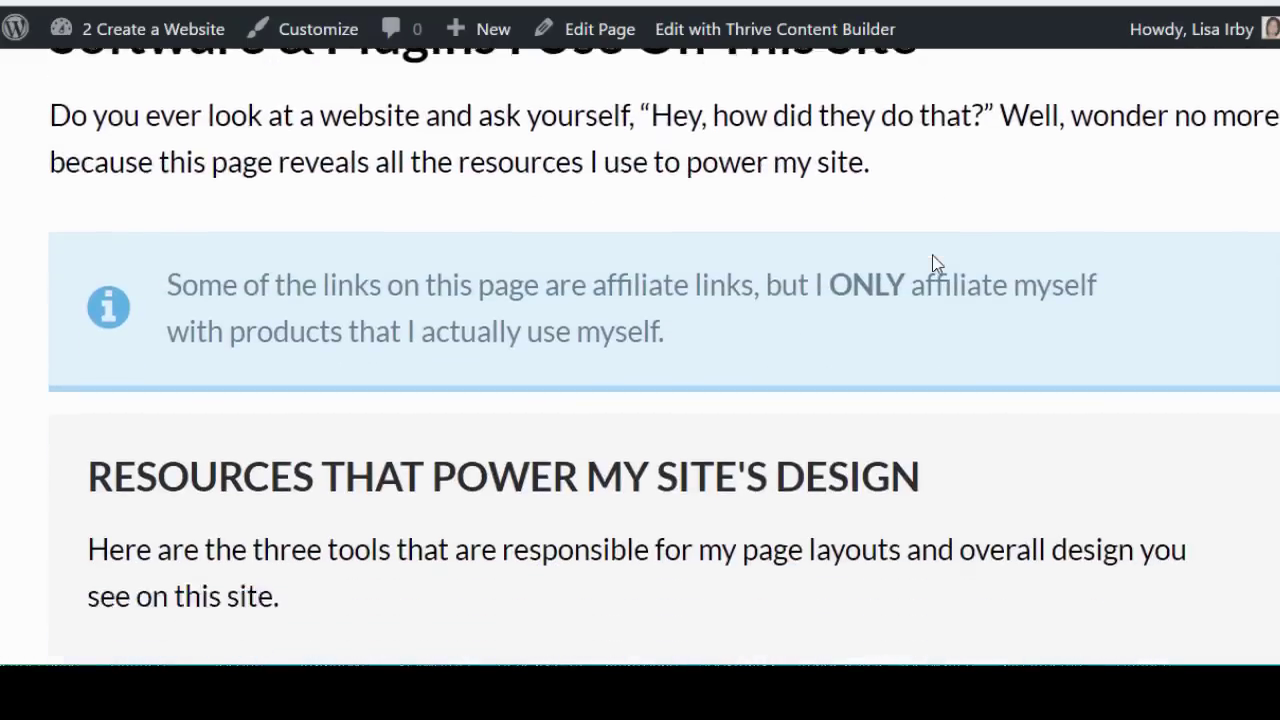
{"action": "scroll", "coordinate": [928, 255], "scroll_direction": "down", "scroll_amount": 10}
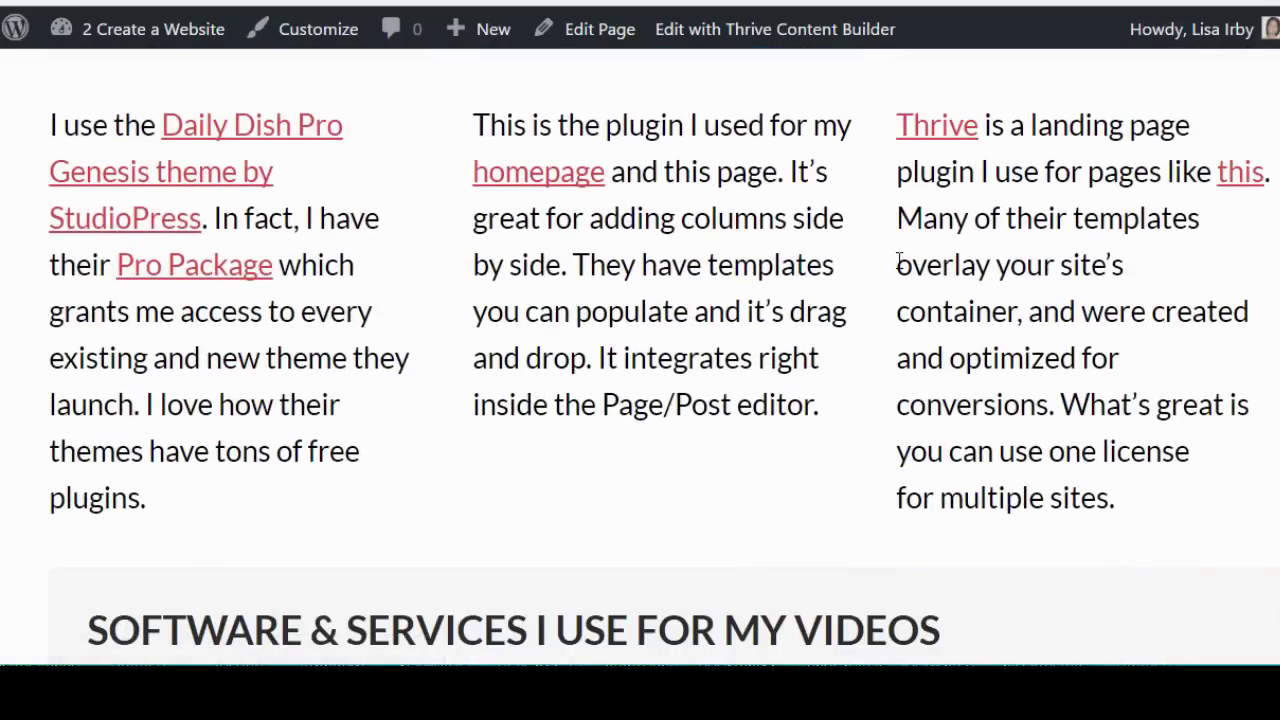
{"action": "scroll", "coordinate": [899, 262], "scroll_direction": "down", "scroll_amount": 6}
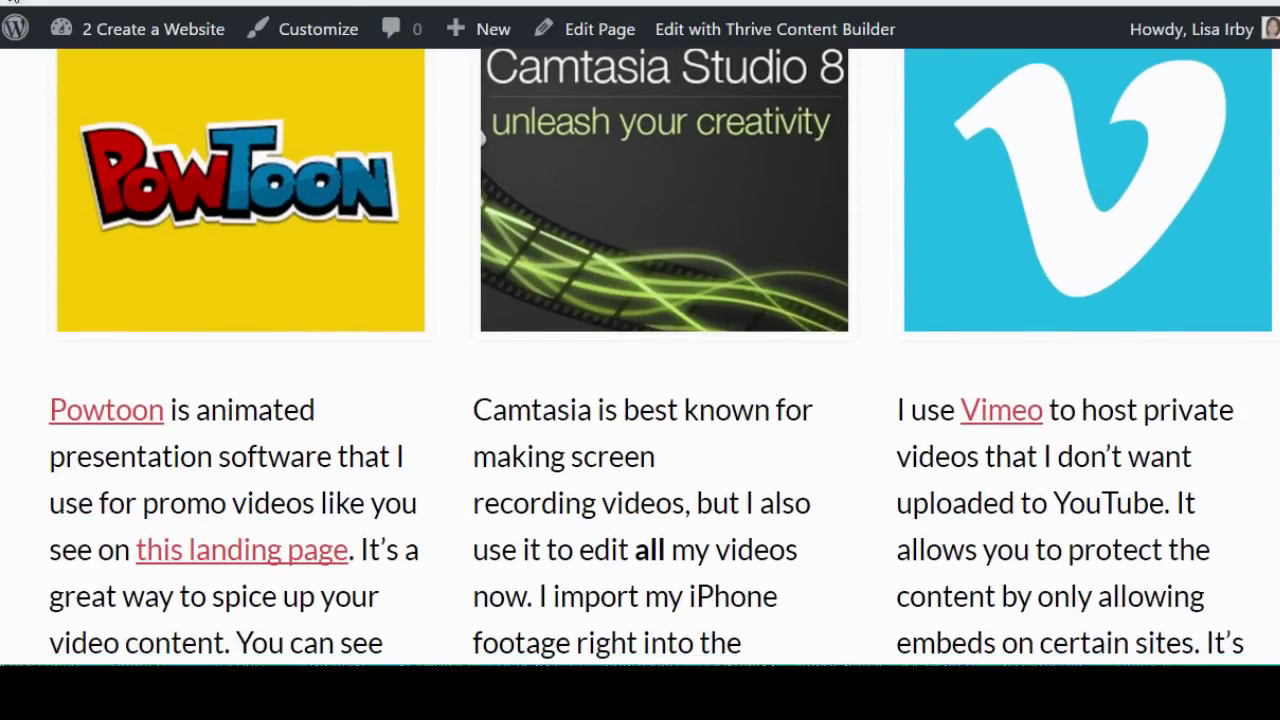
{"action": "left_click", "coordinate": [14, 4]}
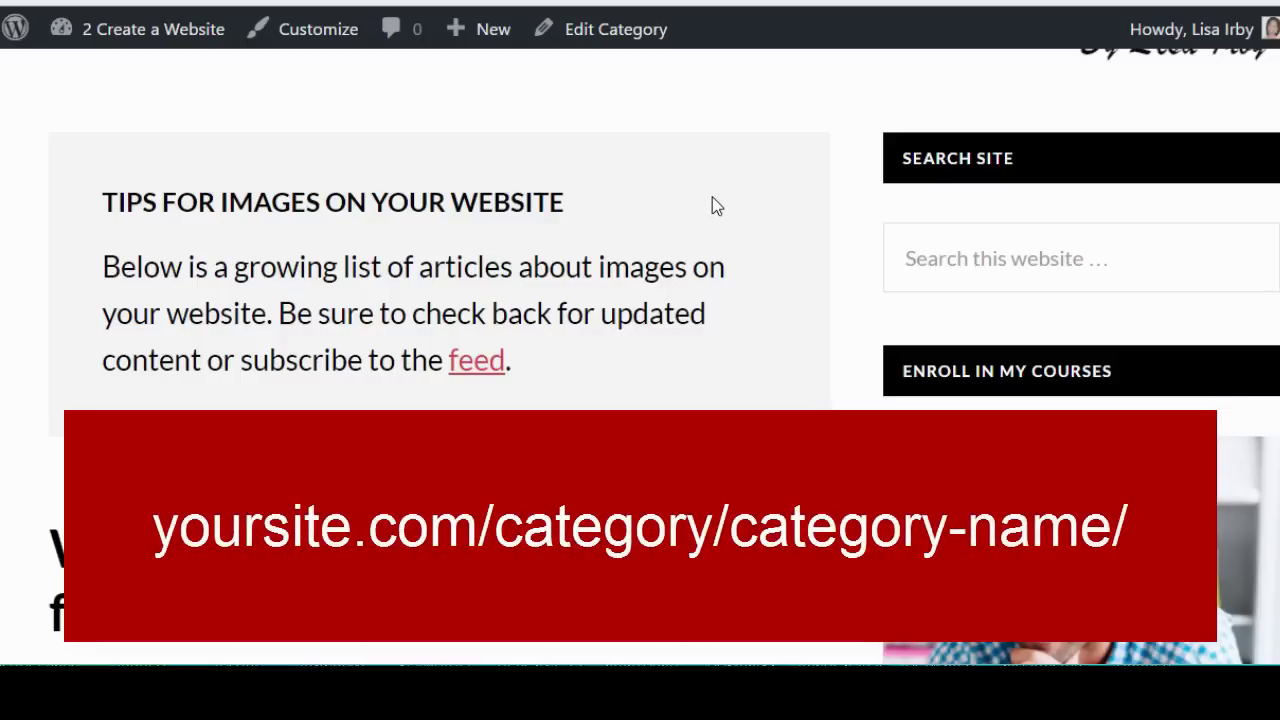
- Highlight the intro text on the images category page and the headline block on the home page
{"action": "left_click_drag", "start_coordinate": [590, 366], "coordinate": [102, 198]}
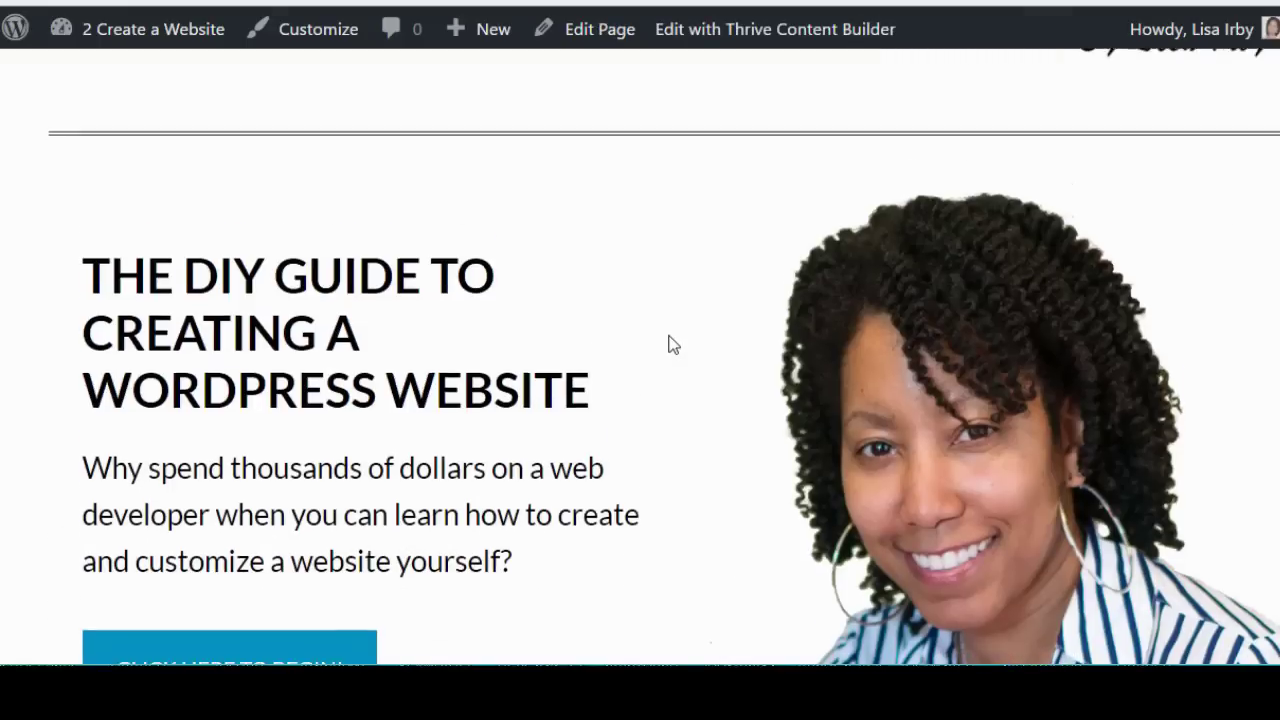
{"action": "scroll", "coordinate": [670, 342], "scroll_direction": "down", "scroll_amount": 1}
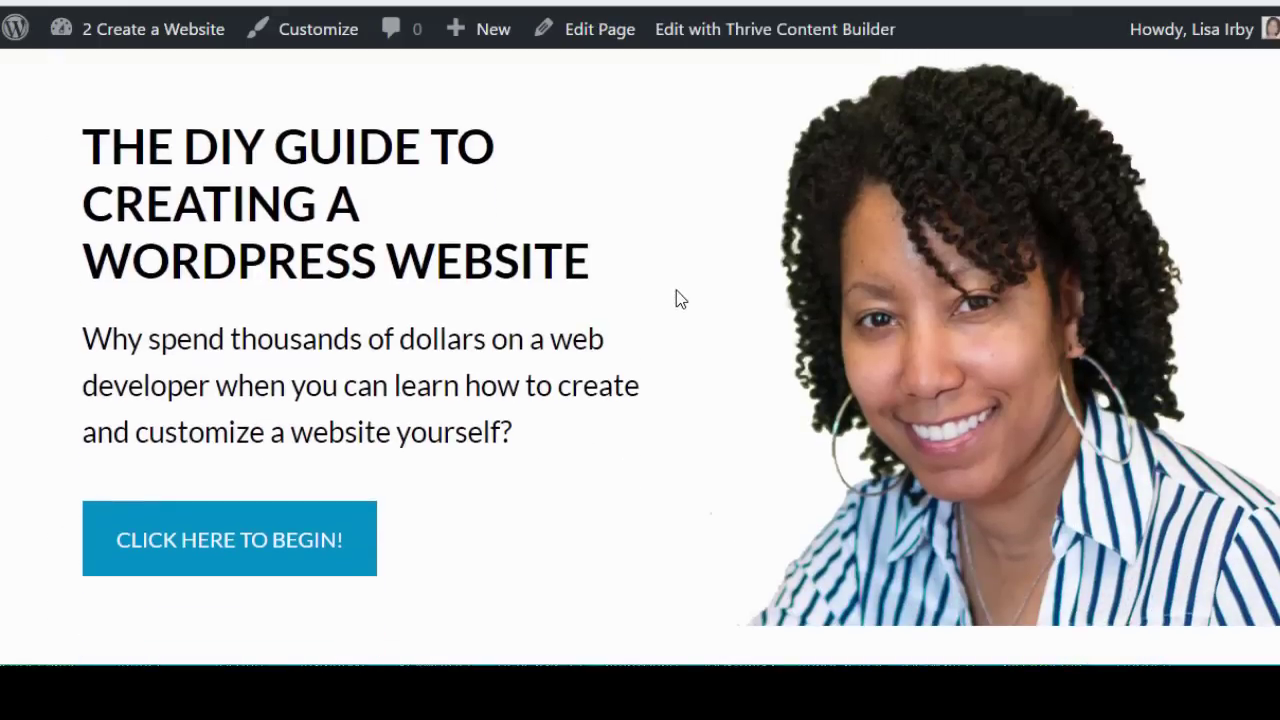
{"action": "scroll", "coordinate": [284, 178], "scroll_direction": "up", "scroll_amount": 1}
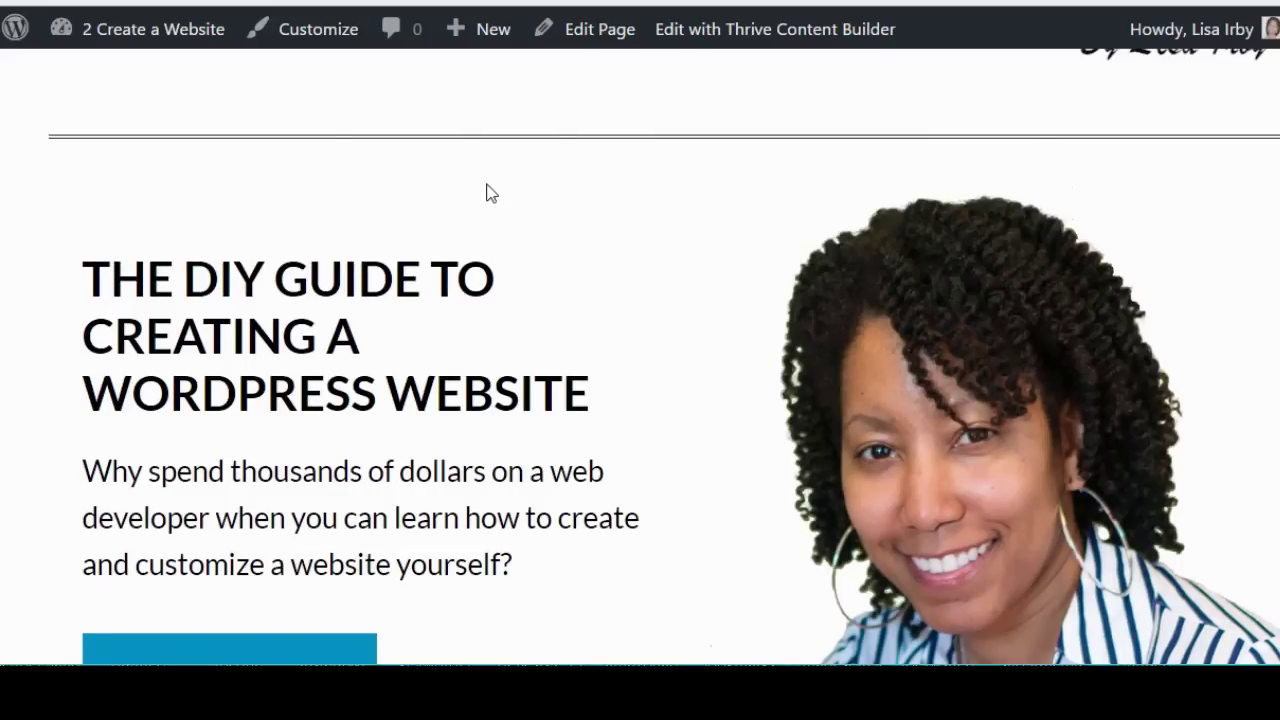
{"action": "scroll", "coordinate": [643, 266], "scroll_direction": "down", "scroll_amount": 8}
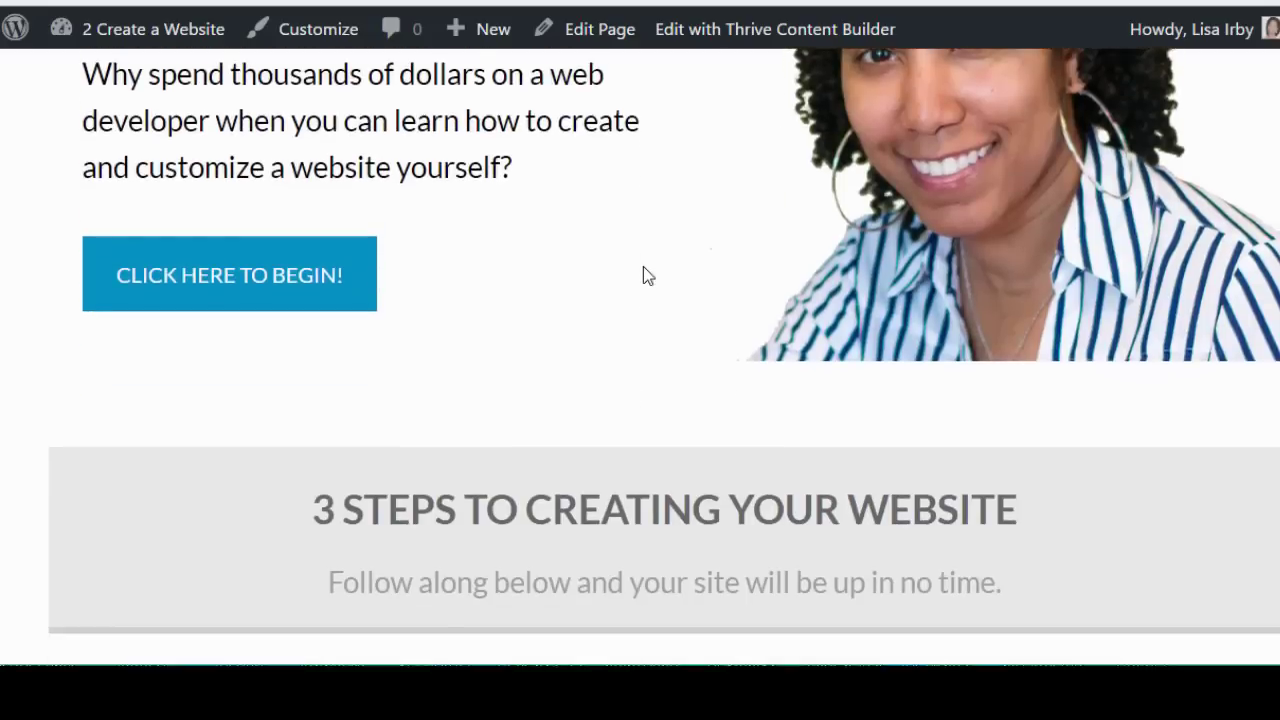
{"action": "scroll", "coordinate": [643, 267], "scroll_direction": "up", "scroll_amount": 8}
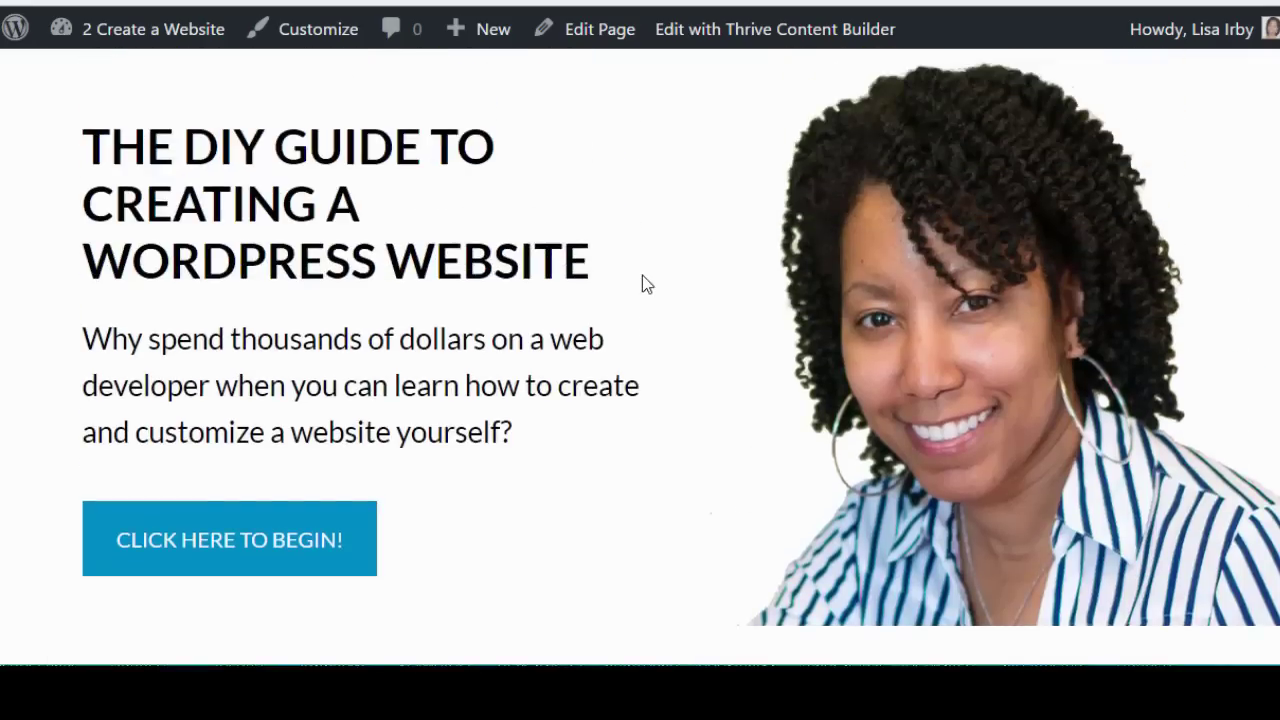
{"action": "left_click_drag", "start_coordinate": [618, 281], "coordinate": [82, 148]}
{"action": "left_click", "coordinate": [461, 235]}
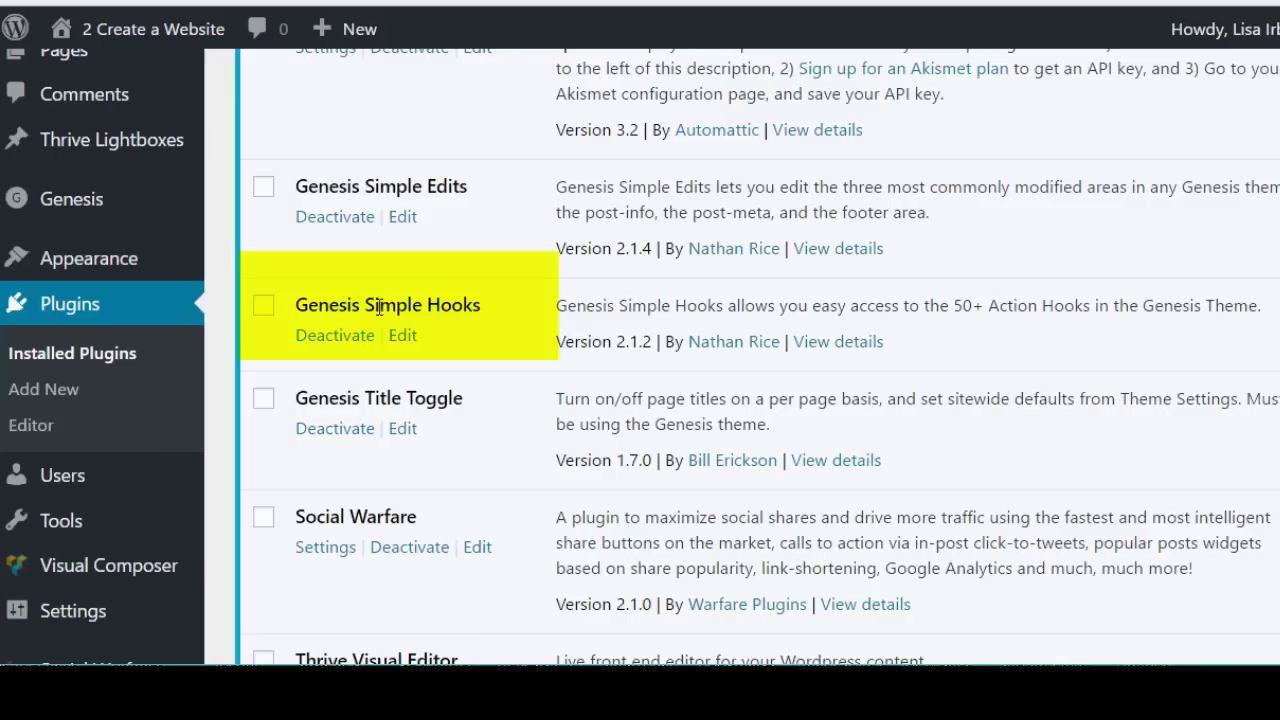
- Open the Genesis Simple Hooks settings and search the page for "header"
{"action": "mouse_move", "coordinate": [57, 212]}
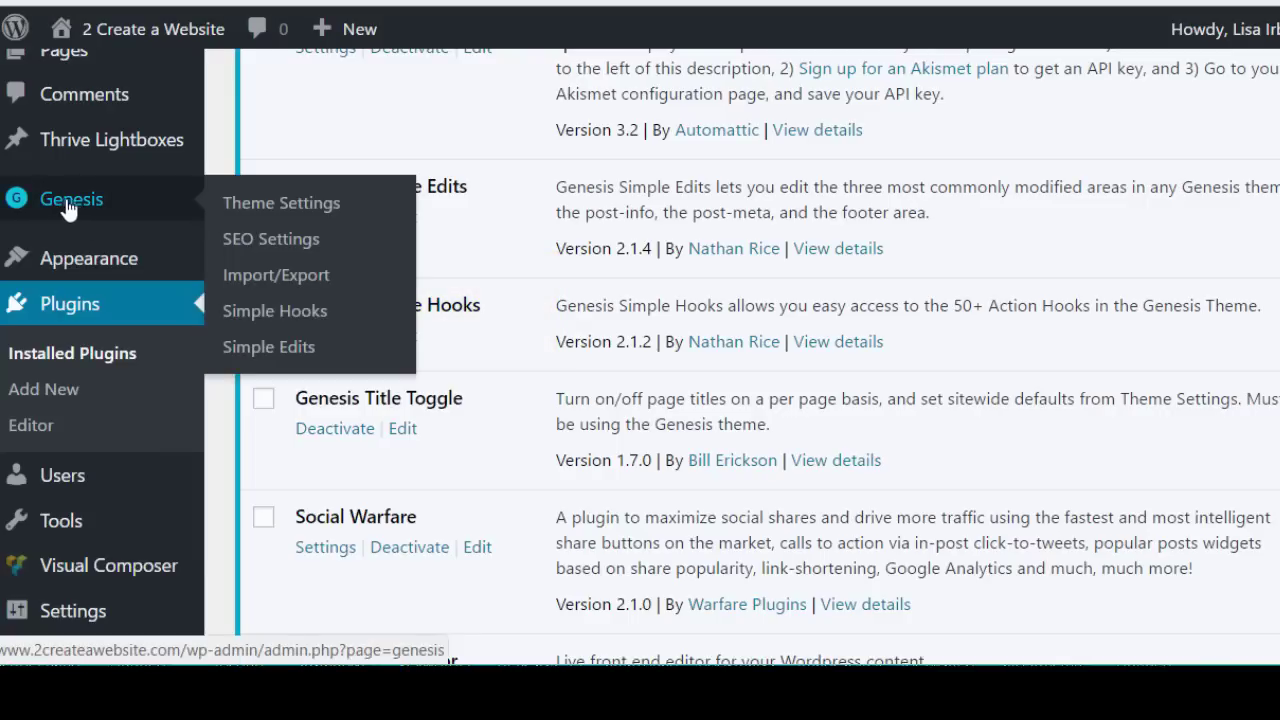
{"action": "left_click", "coordinate": [276, 311]}
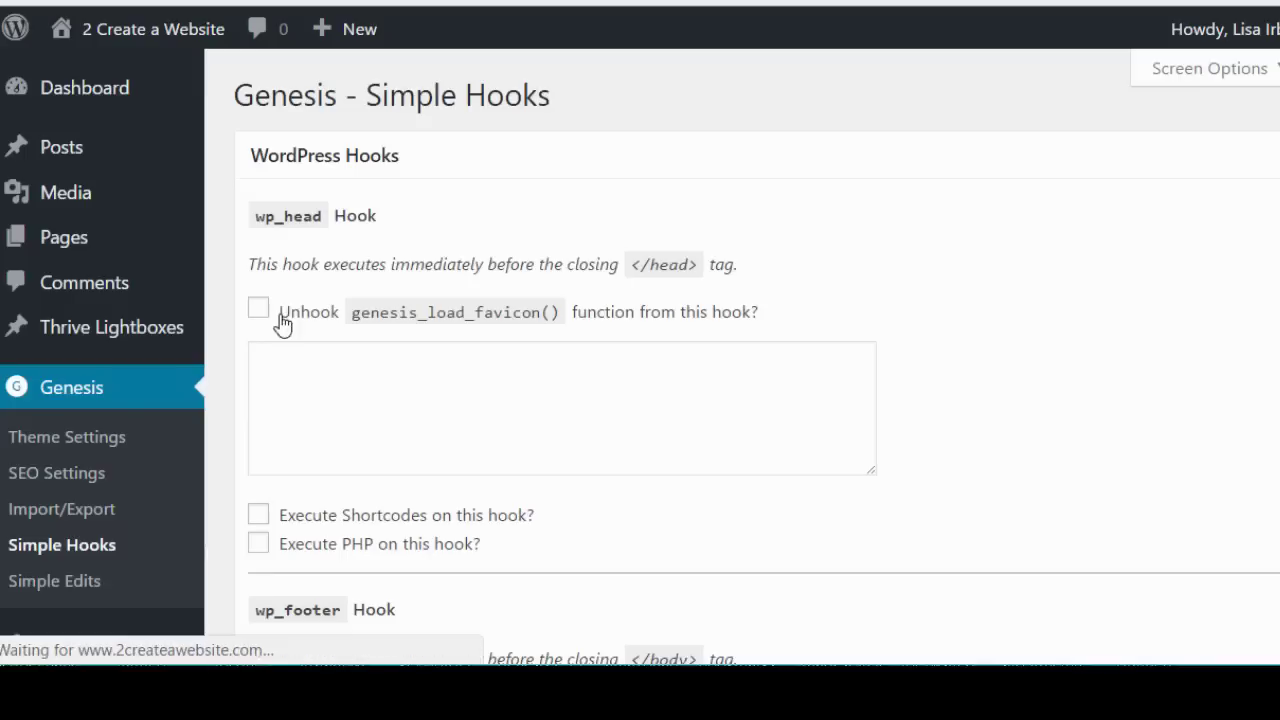
{"action": "key", "text": "ctrl+f"}
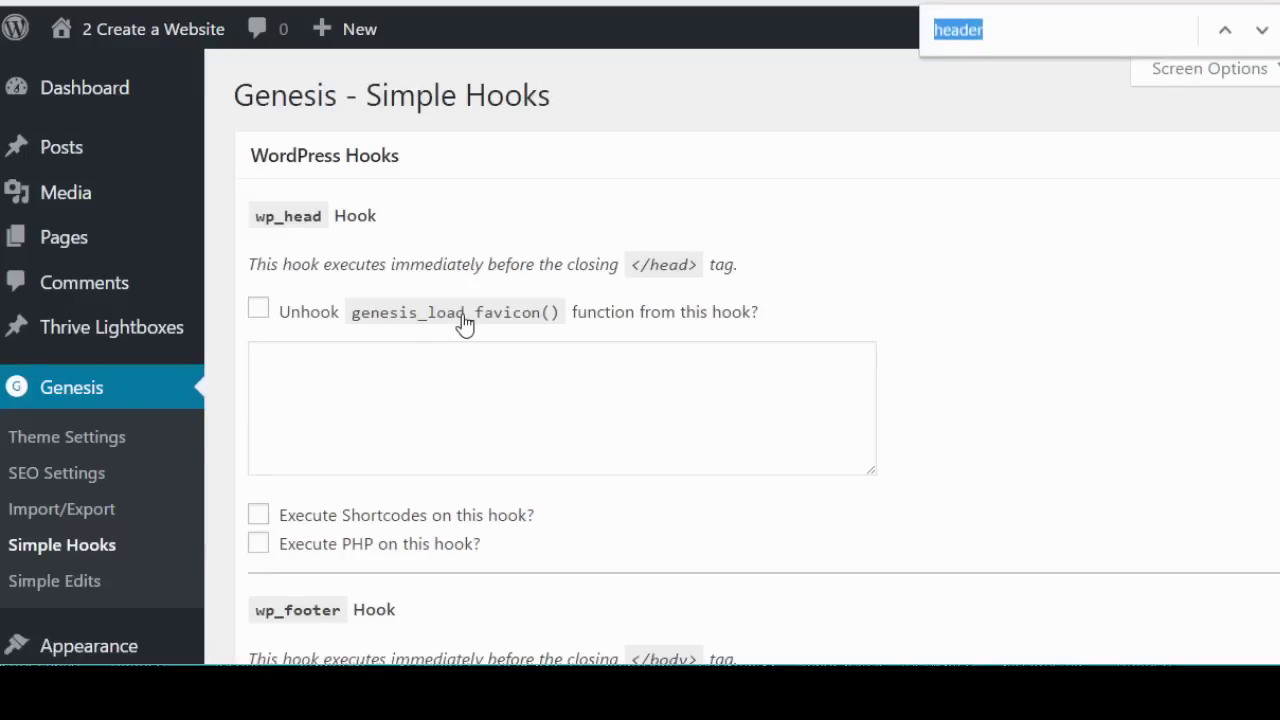
{"action": "type", "text": "header"}
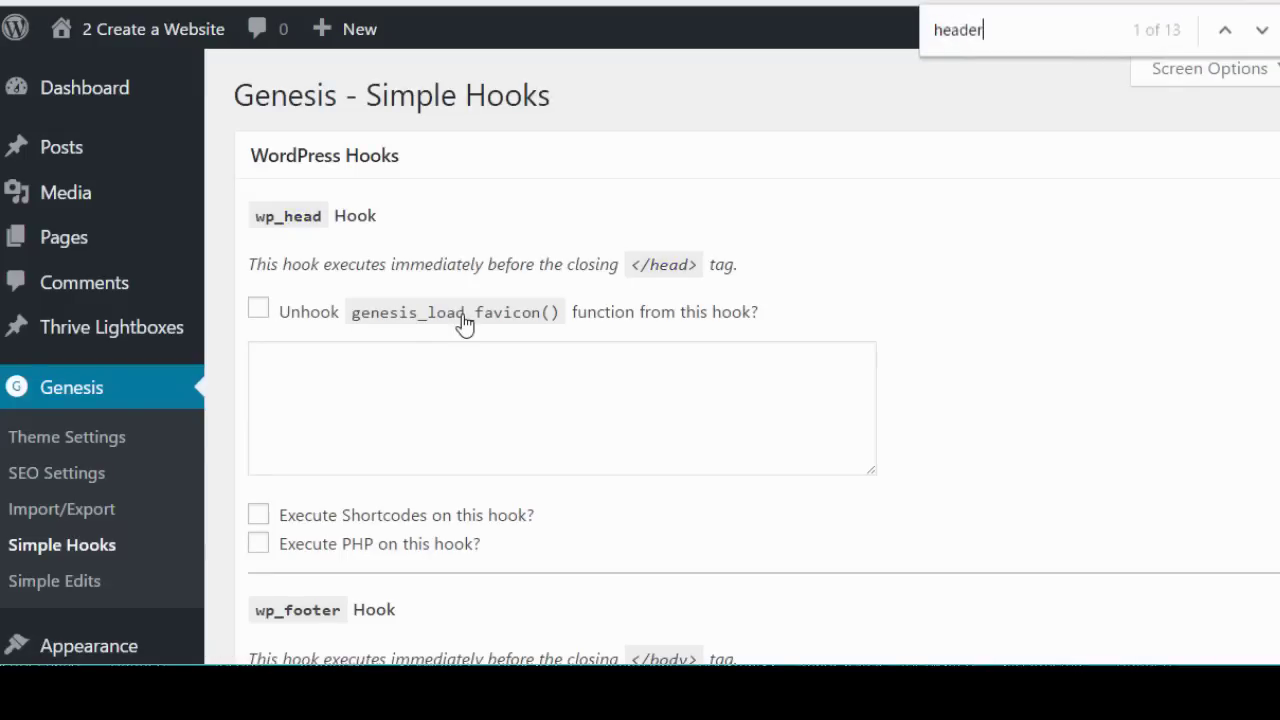
{"action": "key", "text": "Return"}
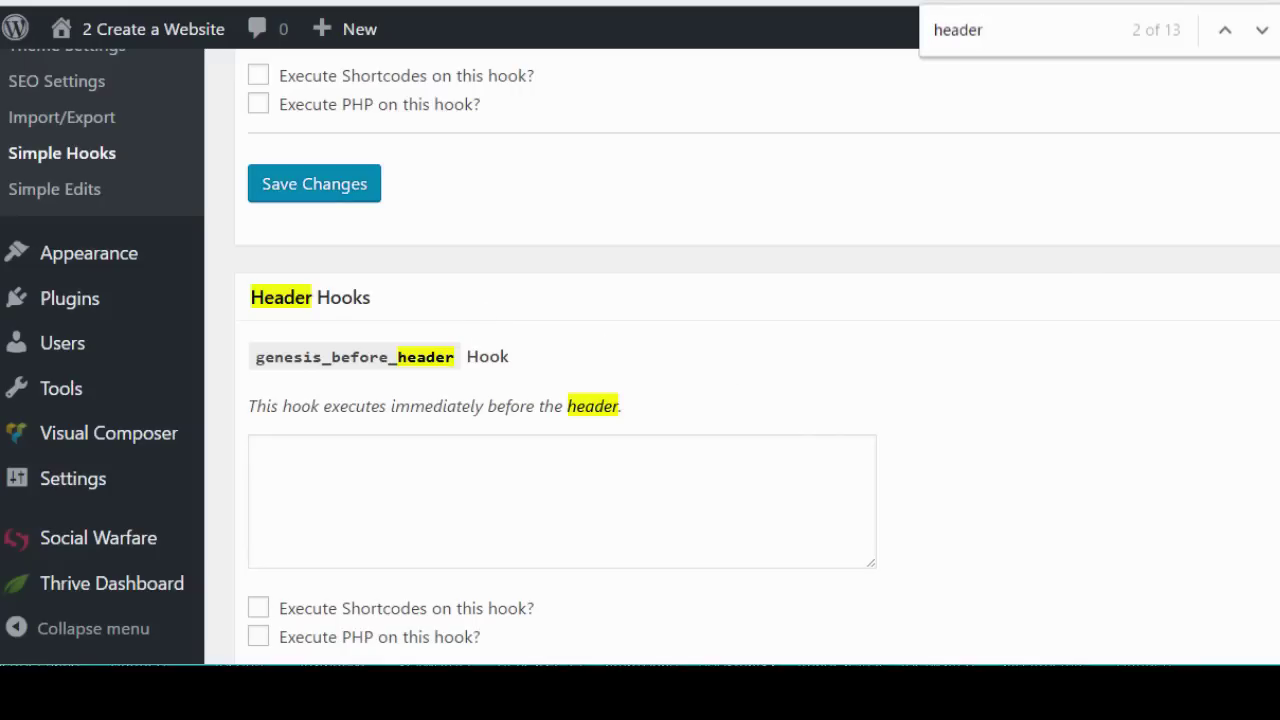
- Go to the genesis_header hook and highlight its image code and the hook's name
{"action": "scroll", "coordinate": [830, 370], "scroll_direction": "down", "scroll_amount": 3}
{"action": "left_click", "coordinate": [509, 240]}
{"action": "scroll", "coordinate": [740, 316], "scroll_direction": "down", "scroll_amount": 2}
{"action": "scroll", "coordinate": [745, 315], "scroll_direction": "down", "scroll_amount": 2}
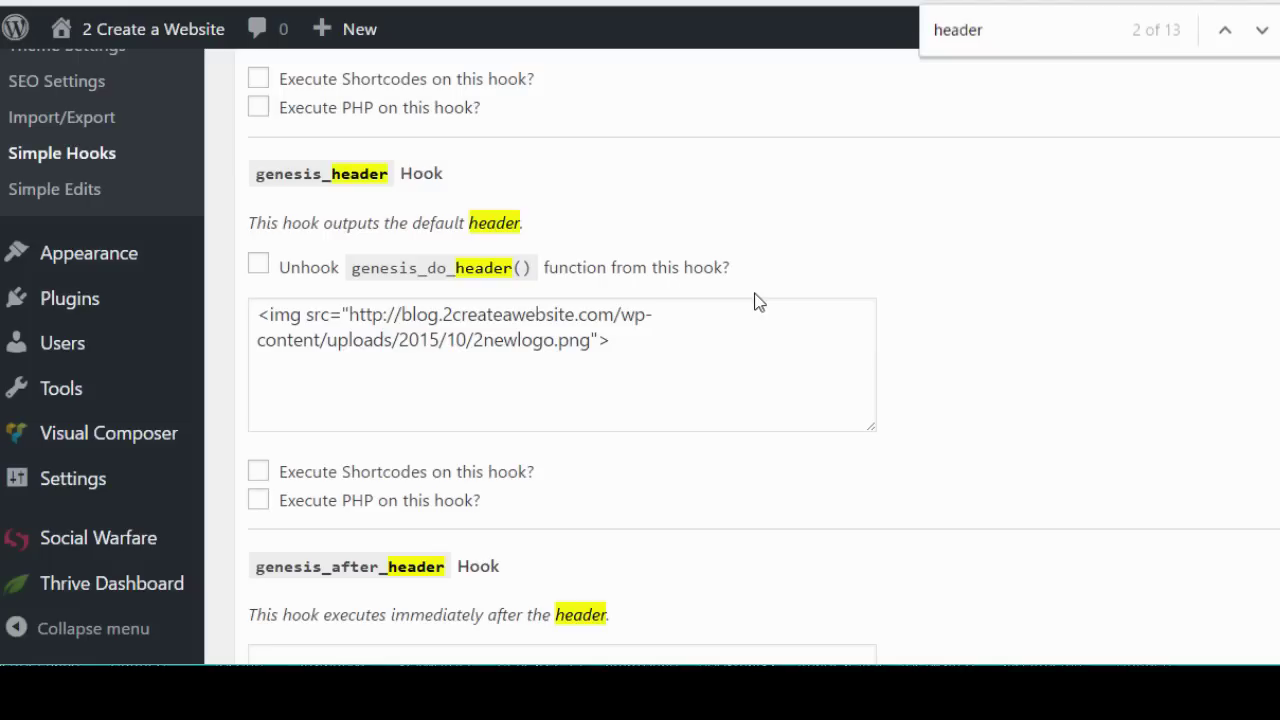
{"action": "left_click_drag", "start_coordinate": [634, 338], "coordinate": [250, 315]}
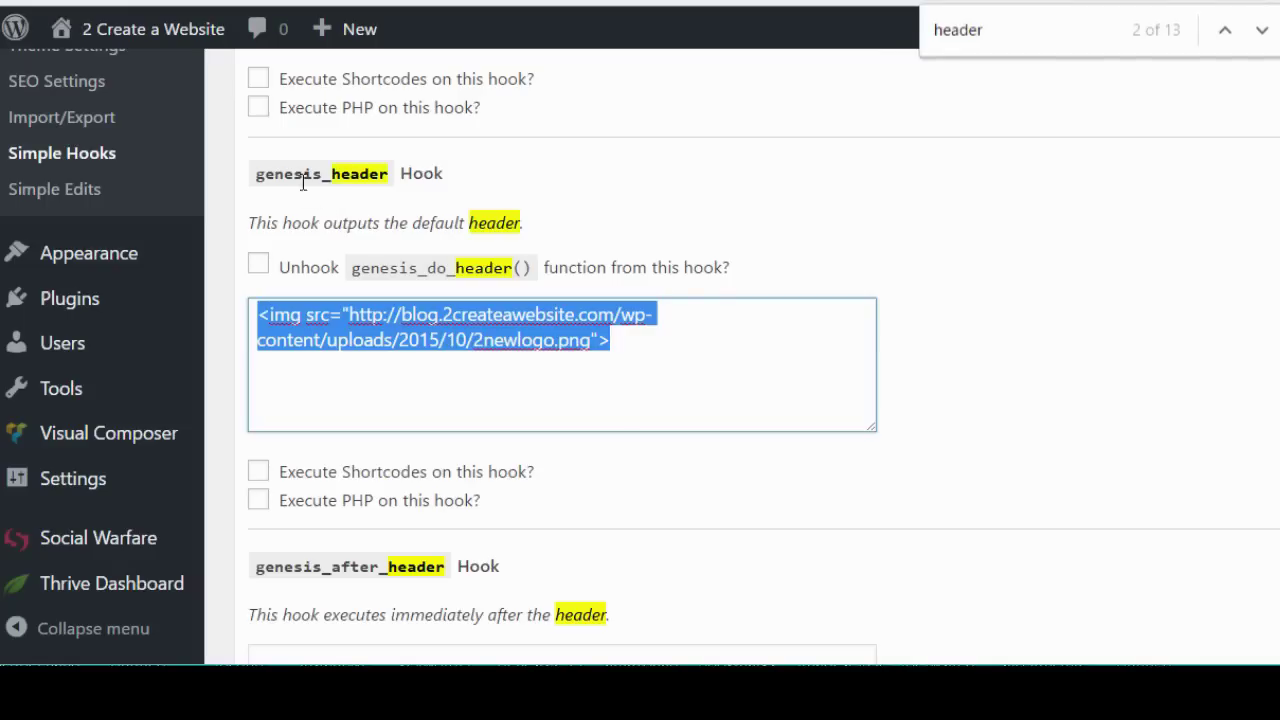
{"action": "left_click_drag", "start_coordinate": [258, 174], "coordinate": [390, 162]}
{"action": "left_click", "coordinate": [584, 372]}
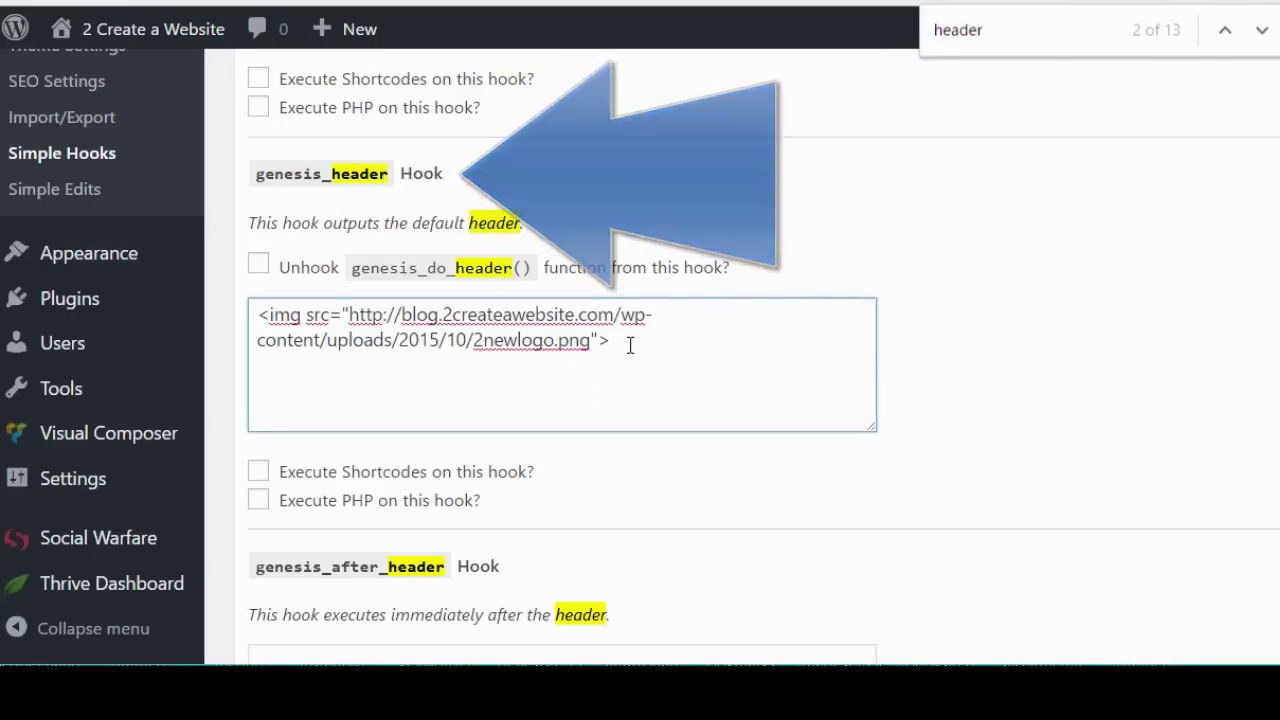
- Highlight the full image tag in the genesis_header hook, and the image URL between its quotation marks
{"action": "left_click_drag", "start_coordinate": [628, 343], "coordinate": [260, 312]}
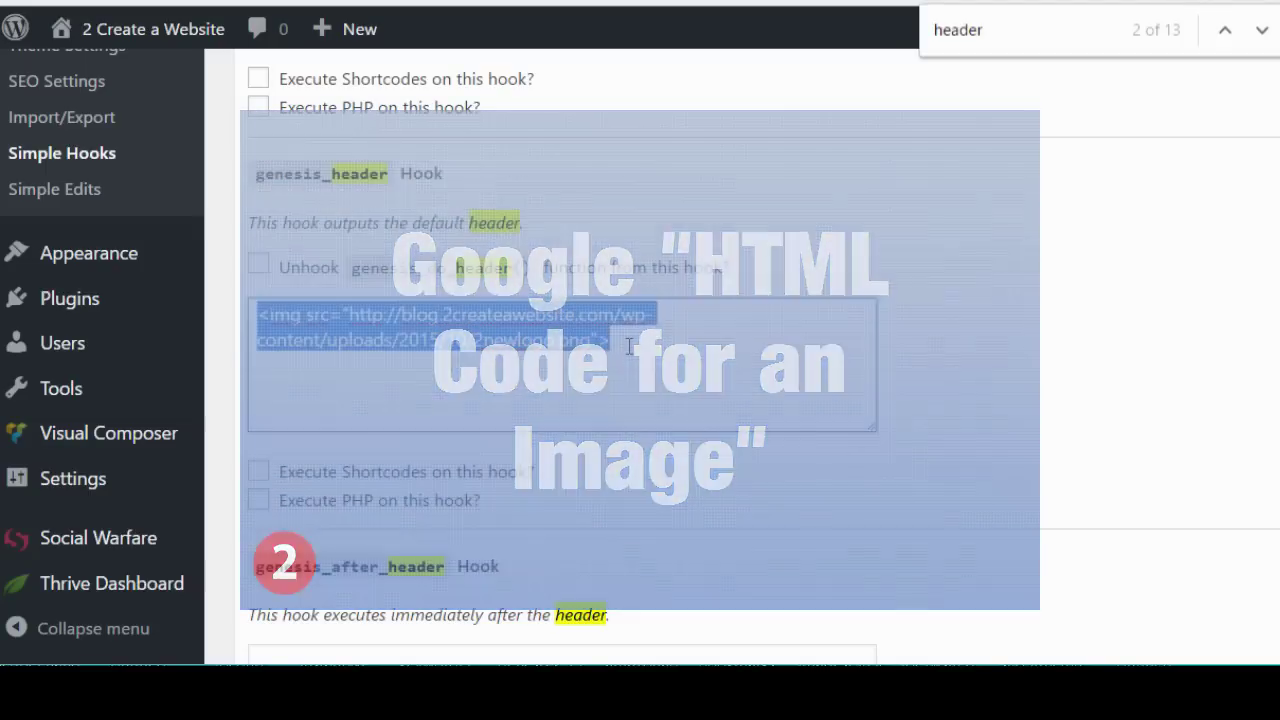
{"action": "left_click", "coordinate": [349, 340]}
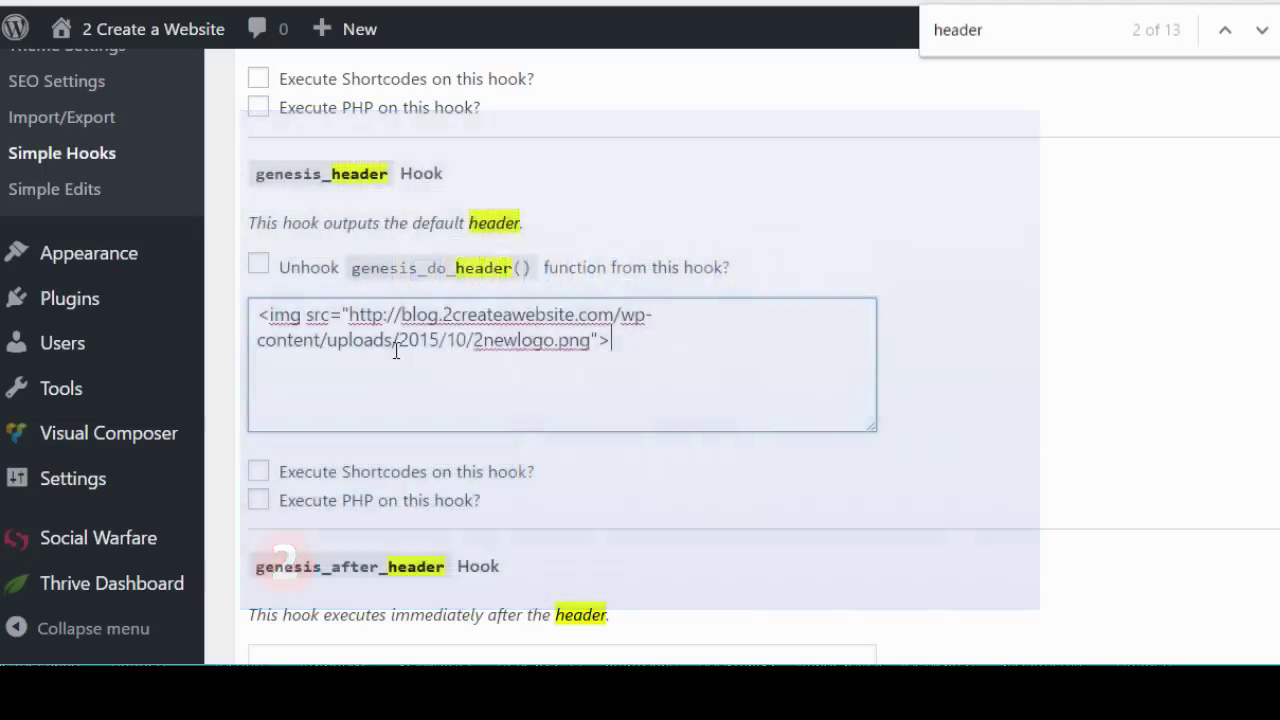
{"action": "left_click_drag", "start_coordinate": [349, 314], "coordinate": [590, 345]}
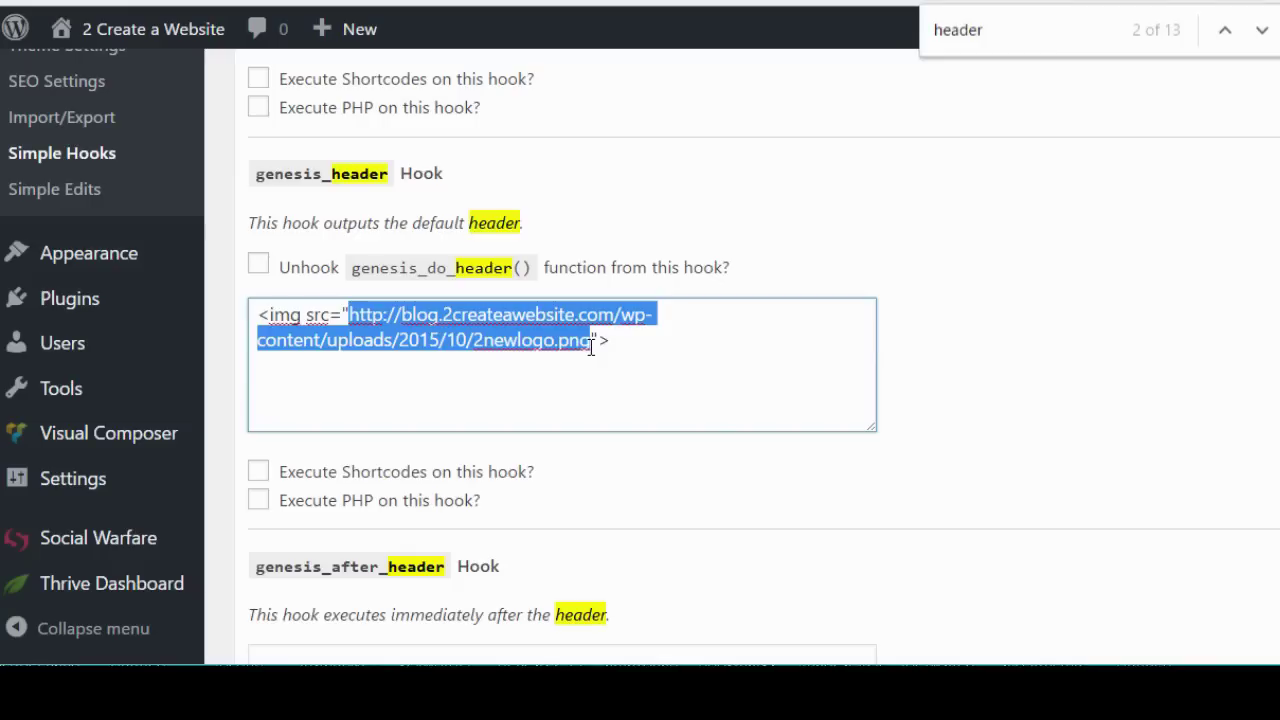
- Open the Widgets settings from the WordPress dashboard and look through the available widget areas
{"action": "mouse_move", "coordinate": [83, 288]}
{"action": "left_click", "coordinate": [205, 30]}
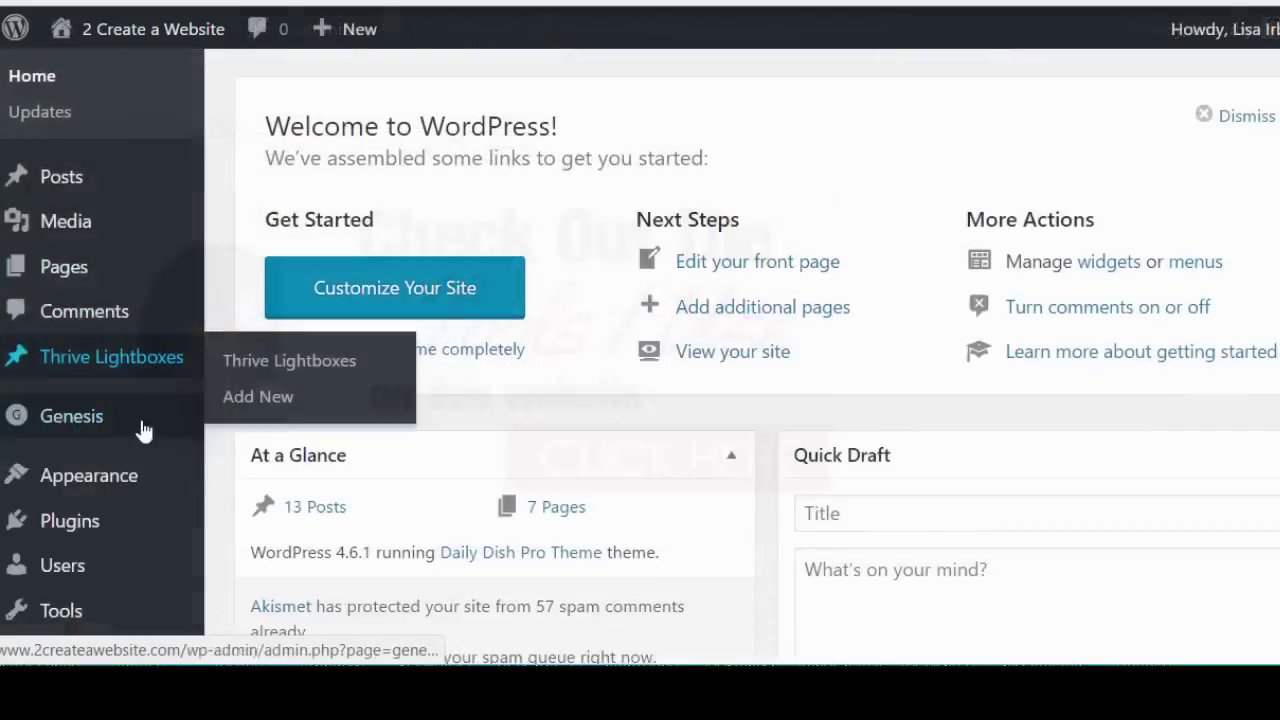
{"action": "scroll", "coordinate": [114, 360], "scroll_direction": "down", "scroll_amount": 1}
{"action": "mouse_move", "coordinate": [100, 405]}
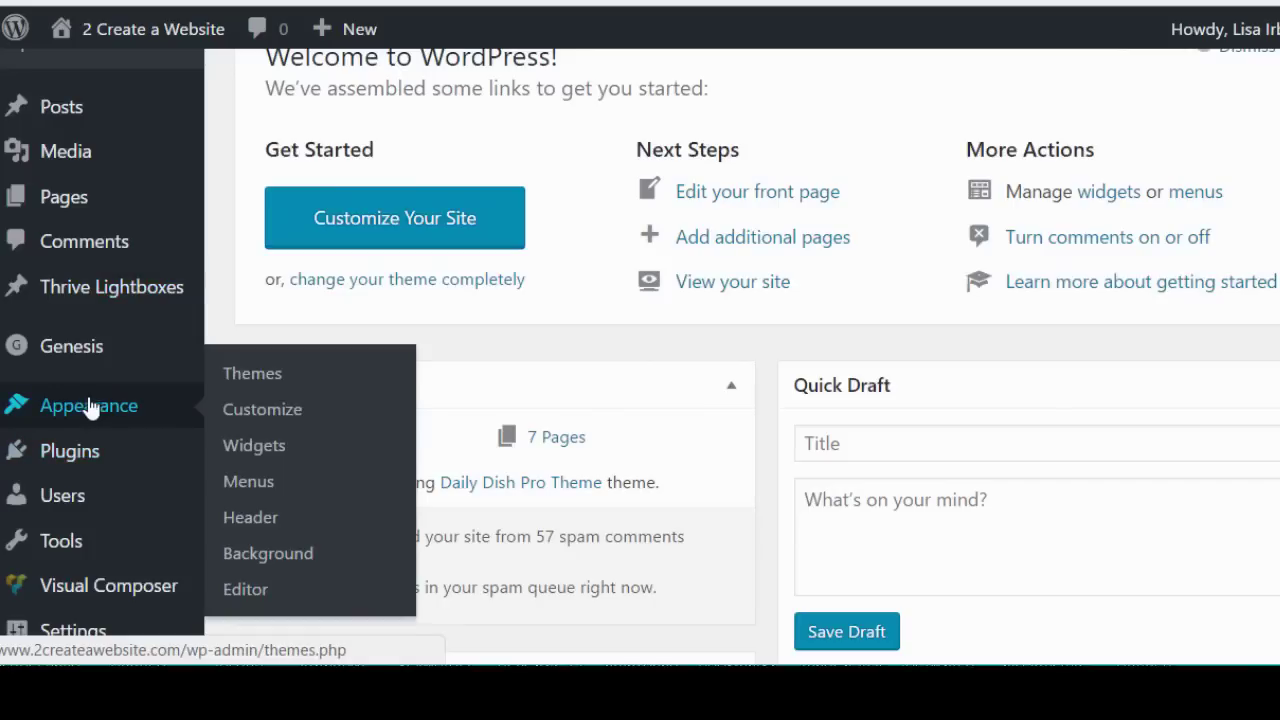
{"action": "left_click", "coordinate": [263, 460]}
{"action": "scroll", "coordinate": [1200, 340], "scroll_direction": "down", "scroll_amount": 5}
{"action": "scroll", "coordinate": [1213, 325], "scroll_direction": "down", "scroll_amount": 1}
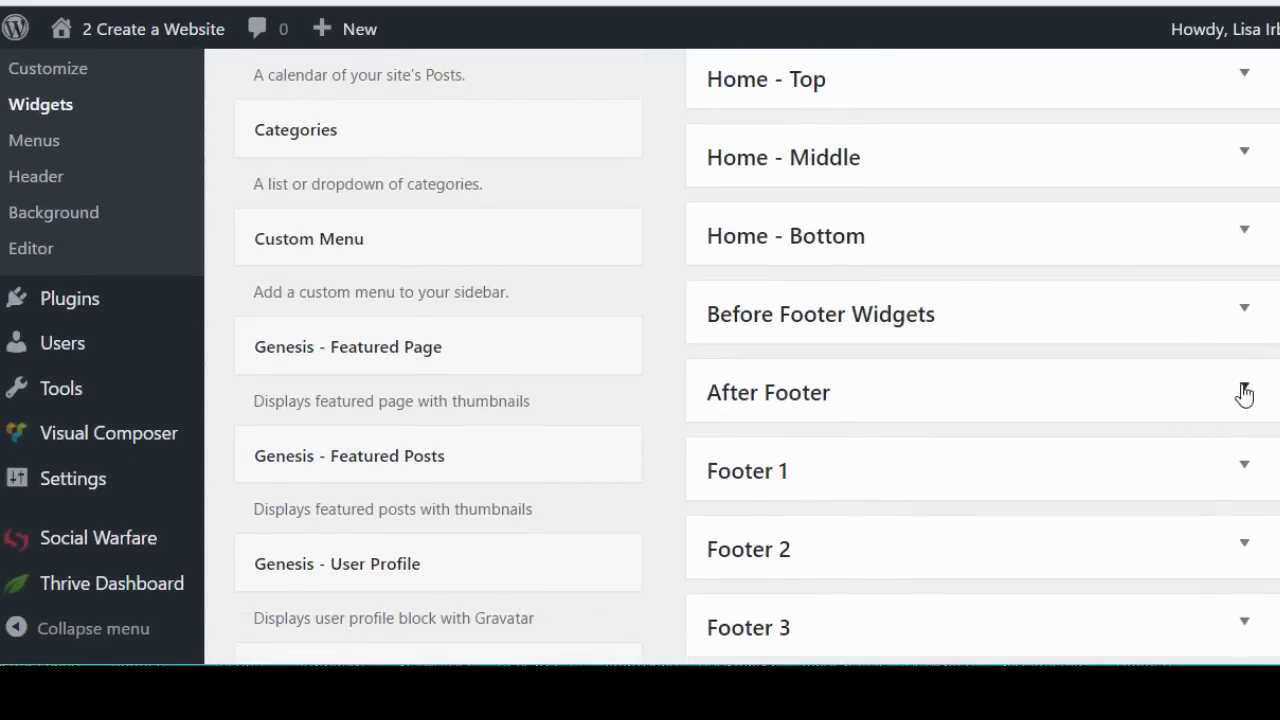
- Expand the Text widget in the After Entry area and select the linked toolsIUse.png banner code
{"action": "scroll", "coordinate": [1240, 380], "scroll_direction": "down", "scroll_amount": 3}
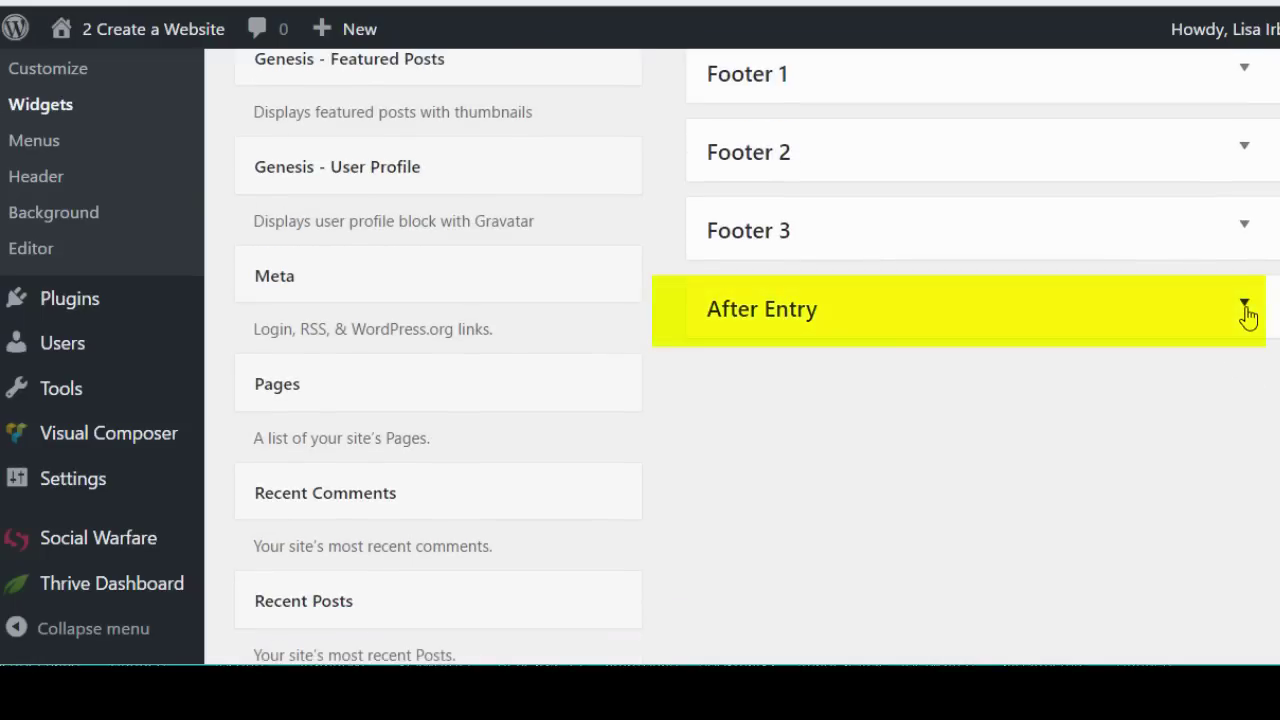
{"action": "left_click", "coordinate": [1245, 305]}
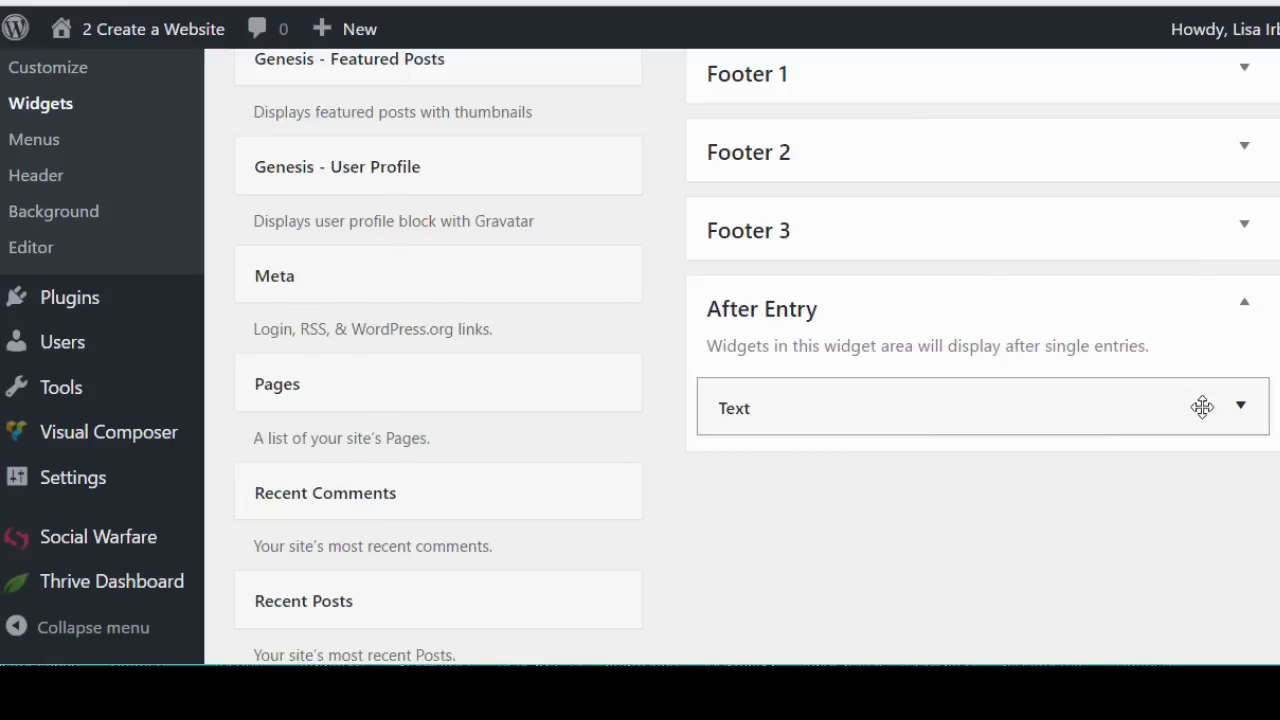
{"action": "left_click", "coordinate": [1238, 405]}
{"action": "scroll", "coordinate": [1150, 390], "scroll_direction": "down", "scroll_amount": 5}
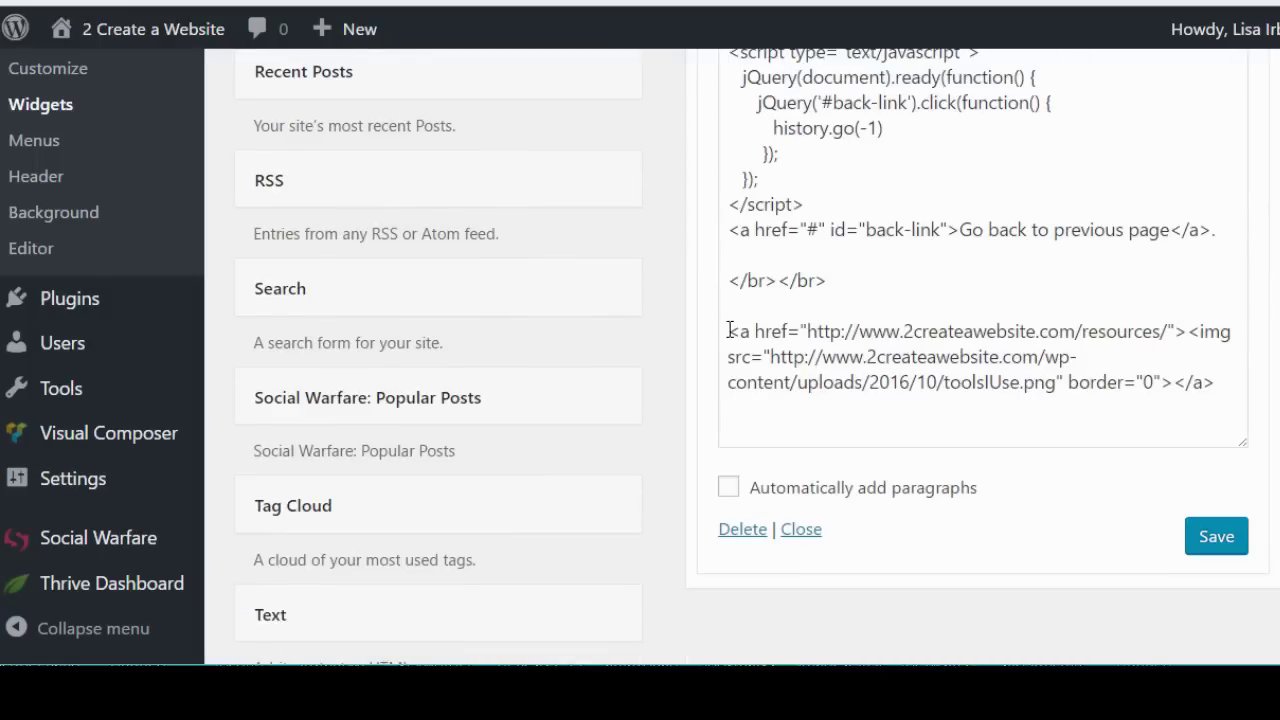
{"action": "left_click_drag", "start_coordinate": [730, 331], "coordinate": [1248, 390]}
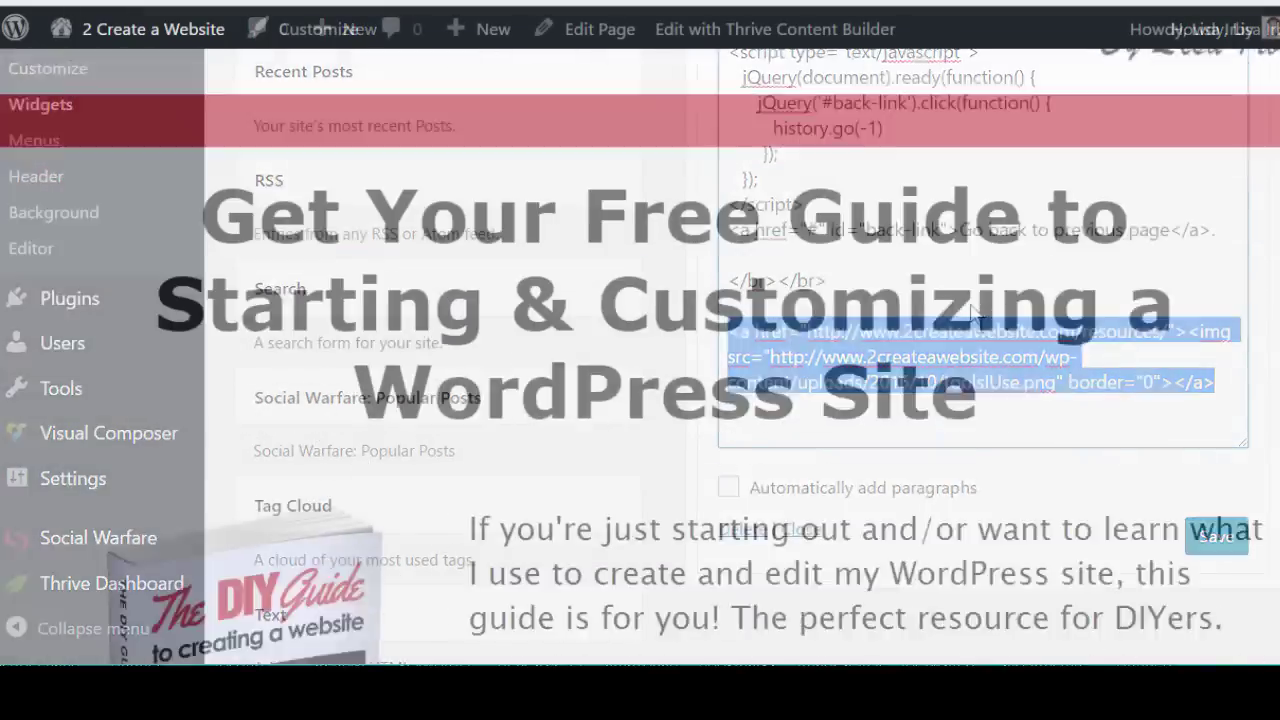
- Look over the topic circles on the site's page for choosing what part to customize
{"action": "scroll", "coordinate": [972, 303], "scroll_direction": "down", "scroll_amount": 10}
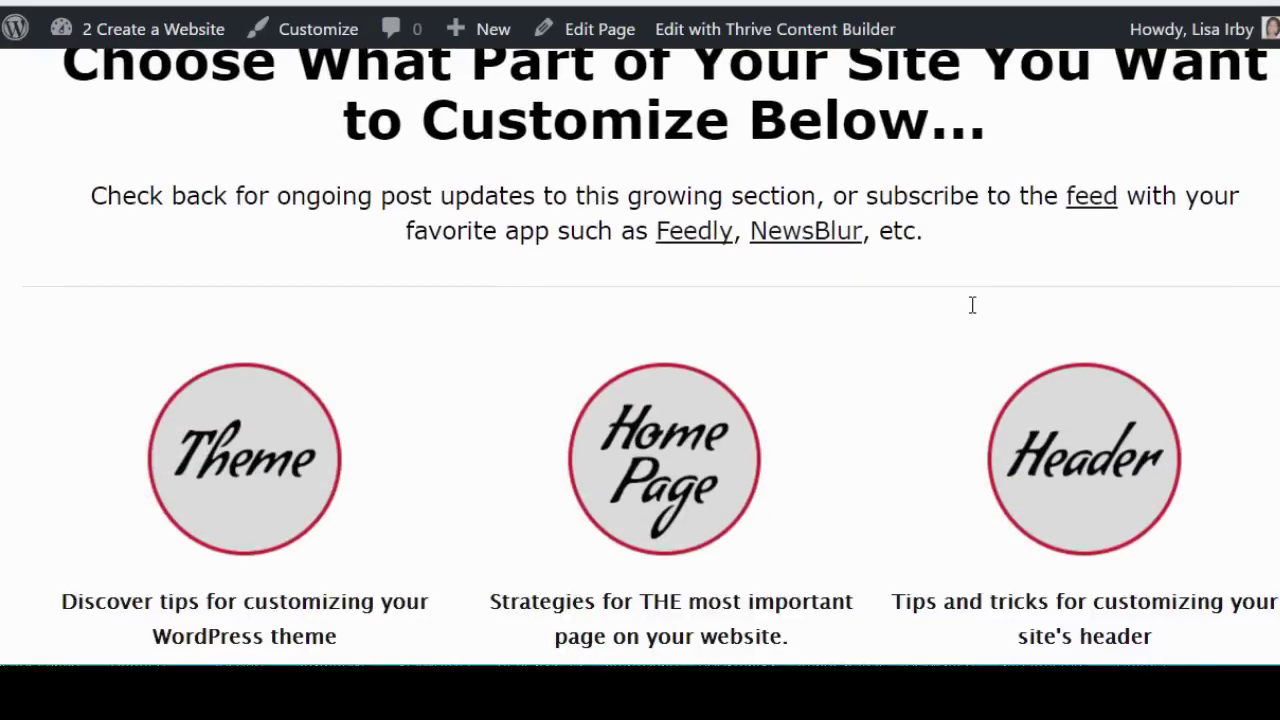
{"action": "scroll", "coordinate": [897, 304], "scroll_direction": "down", "scroll_amount": 2}
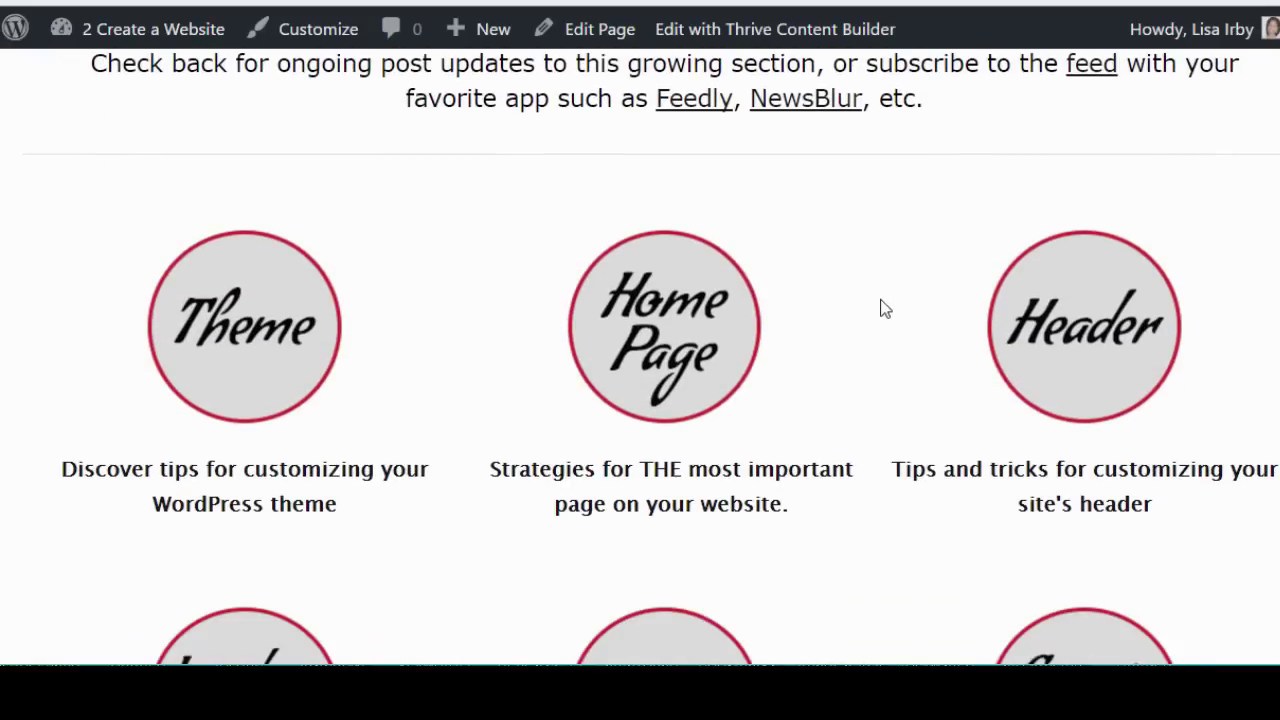
{"action": "scroll", "coordinate": [885, 308], "scroll_direction": "down", "scroll_amount": 2}
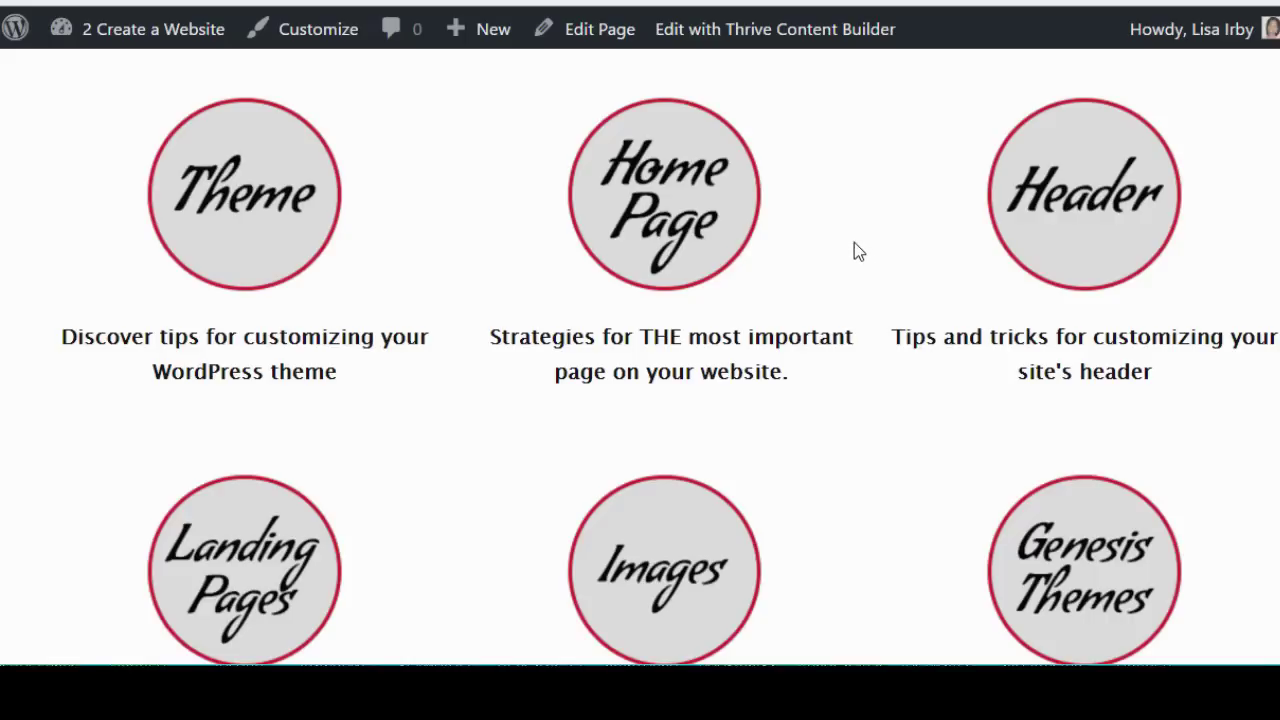
- Open the Genesis Themes topic page and highlight its heading and introductory text above the article list
{"action": "scroll", "coordinate": [908, 298], "scroll_direction": "down", "scroll_amount": 2}
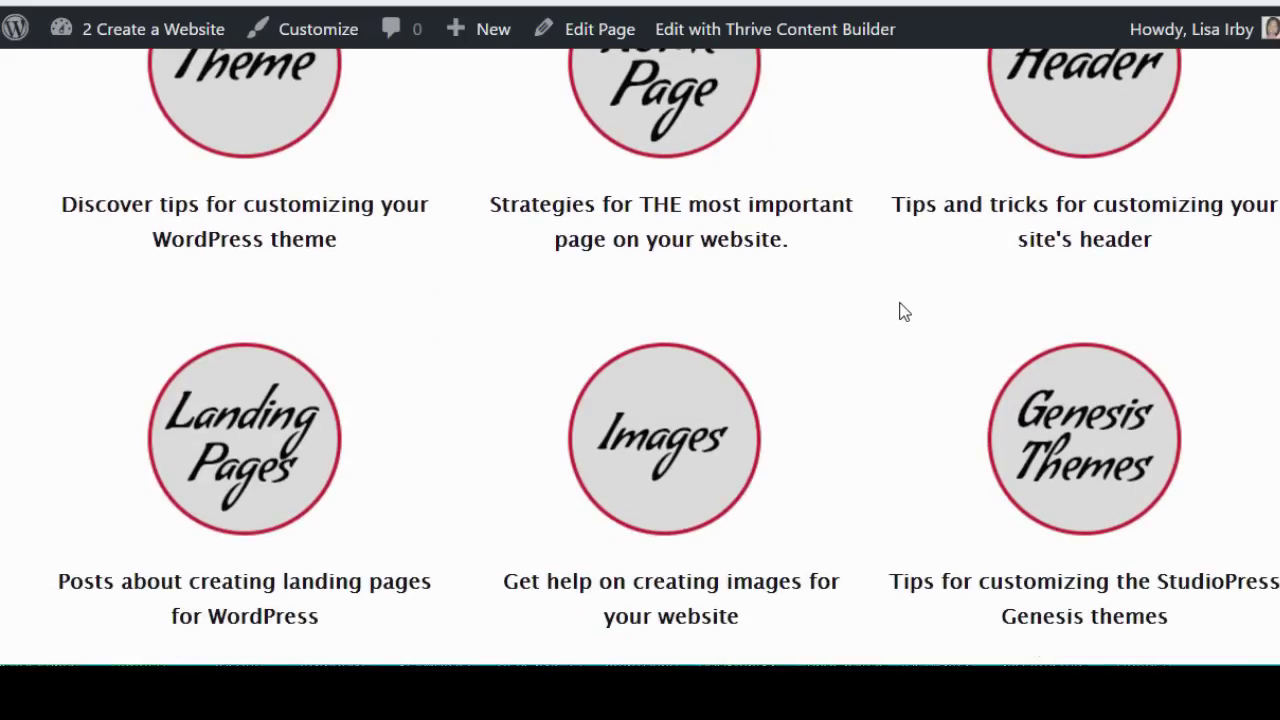
{"action": "left_click", "coordinate": [1068, 440]}
{"action": "scroll", "coordinate": [730, 290], "scroll_direction": "down", "scroll_amount": 3}
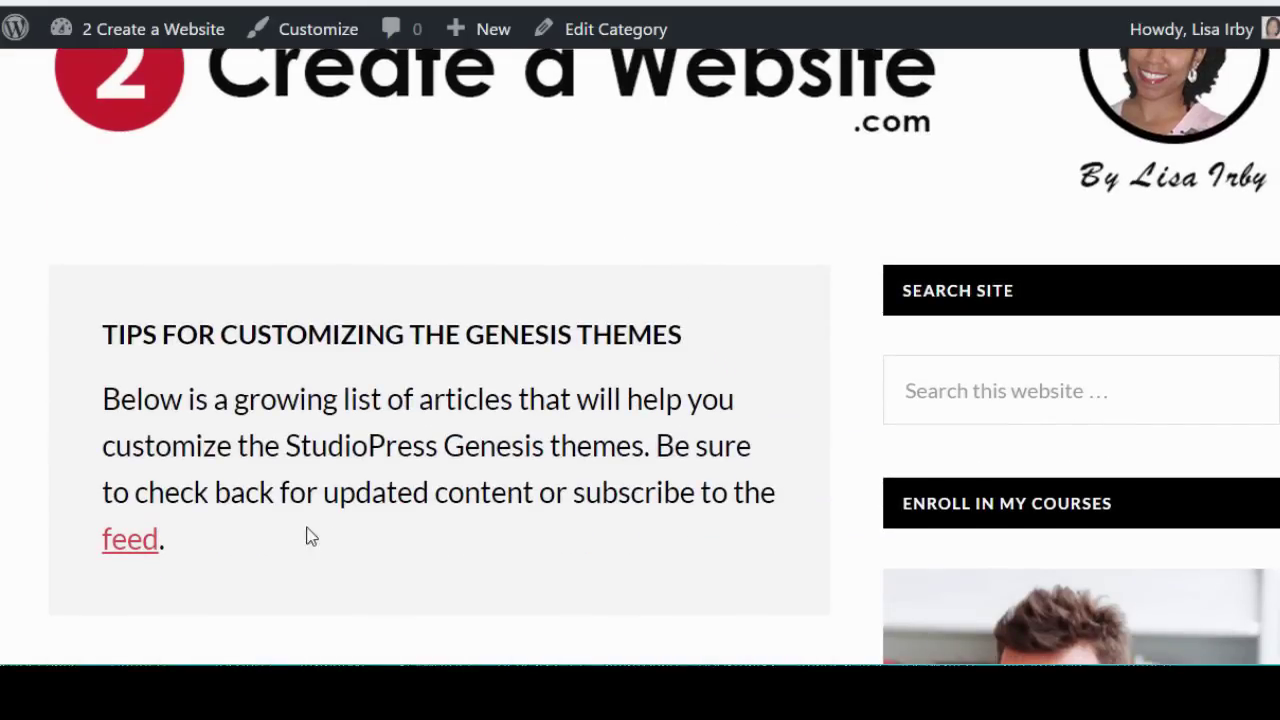
{"action": "left_click_drag", "start_coordinate": [186, 529], "coordinate": [91, 331]}
{"action": "left_click", "coordinate": [278, 383]}
- Open the category for editing and highlight its Archive Headline under Category Archive Settings
{"action": "left_click", "coordinate": [630, 38]}
{"action": "scroll", "coordinate": [752, 269], "scroll_direction": "down", "scroll_amount": 5}
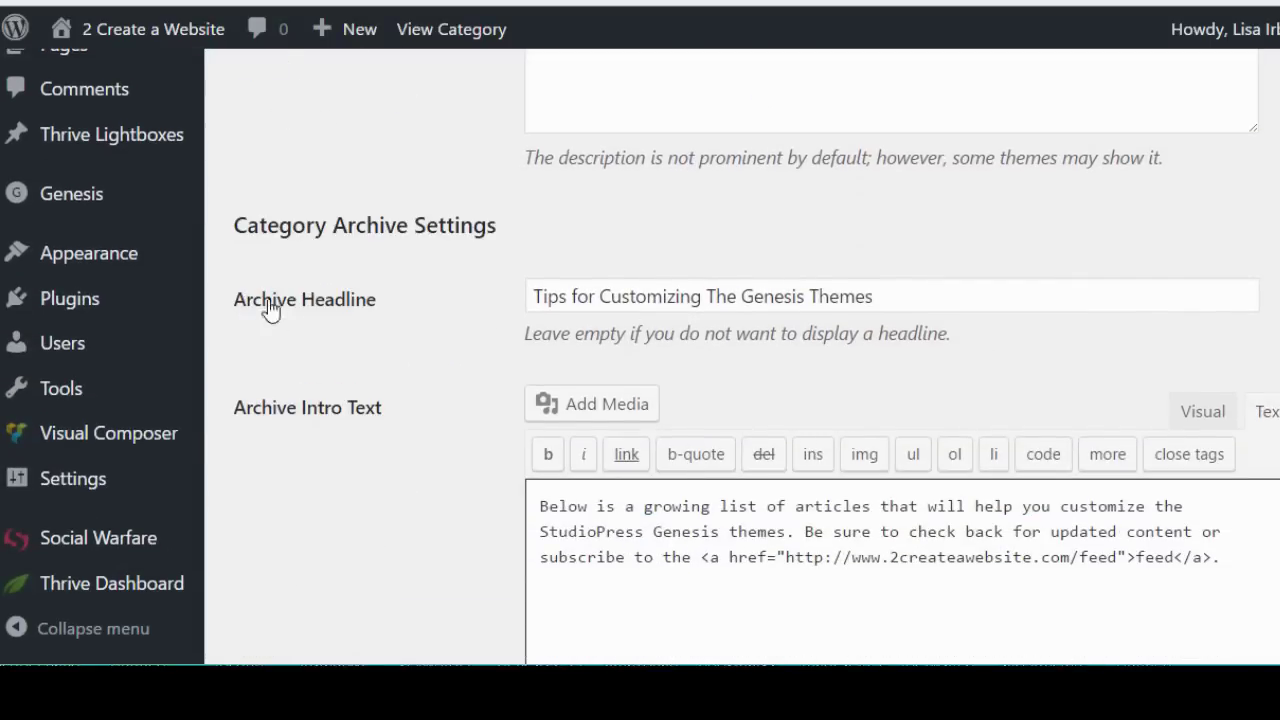
{"action": "left_click_drag", "start_coordinate": [538, 291], "coordinate": [946, 291]}
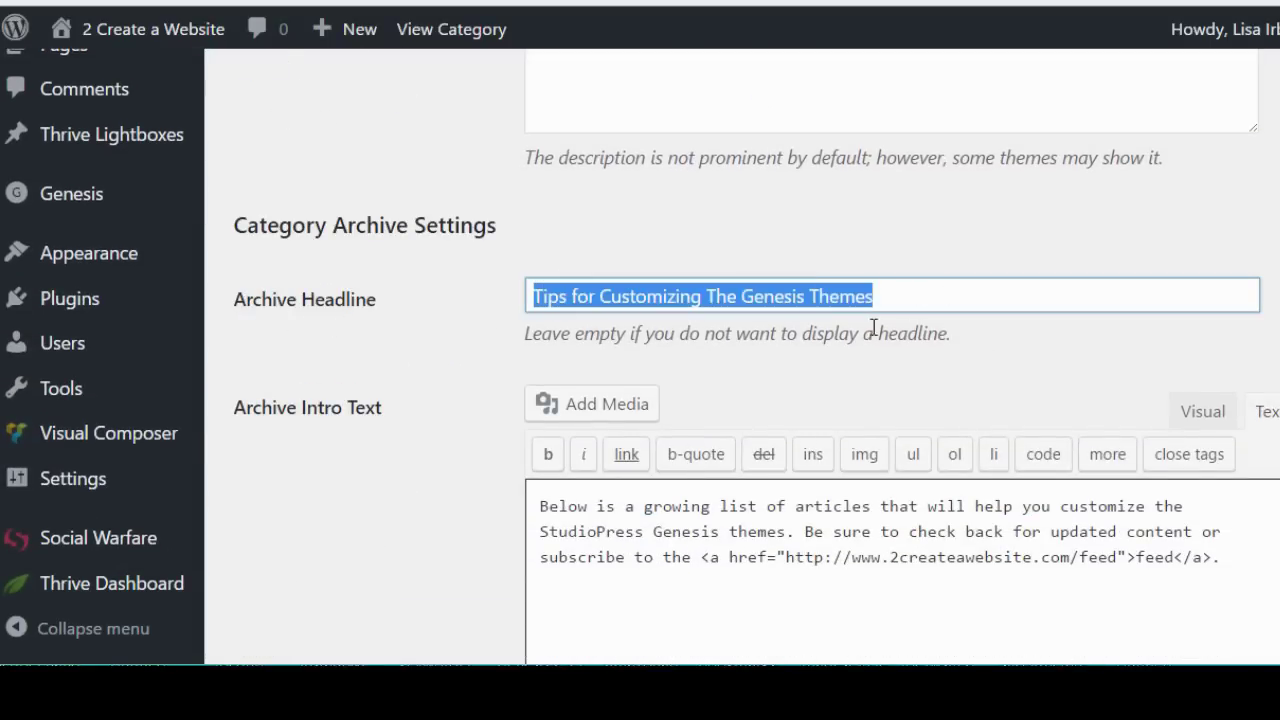
- Highlight the Archive Intro Text, including the HTML link code for the feed
{"action": "scroll", "coordinate": [430, 441], "scroll_direction": "down", "scroll_amount": 1}
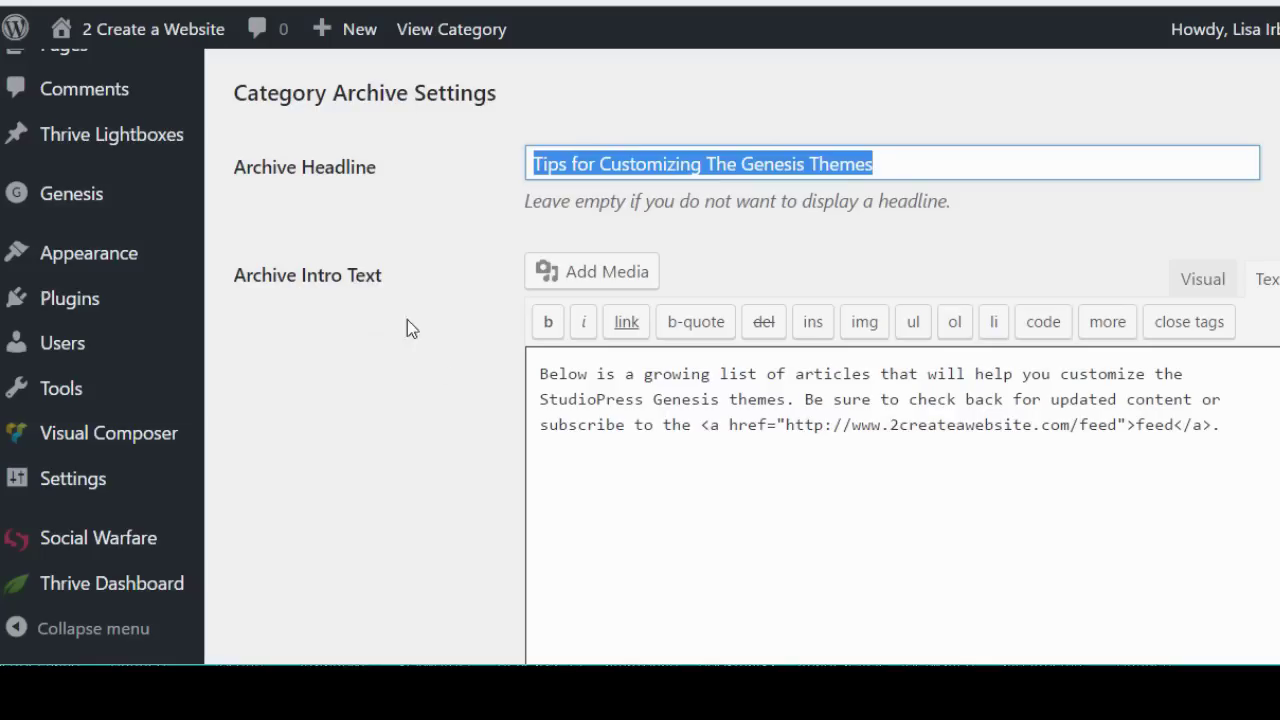
{"action": "left_click_drag", "start_coordinate": [1225, 427], "coordinate": [531, 371]}
{"action": "left_click", "coordinate": [789, 424]}
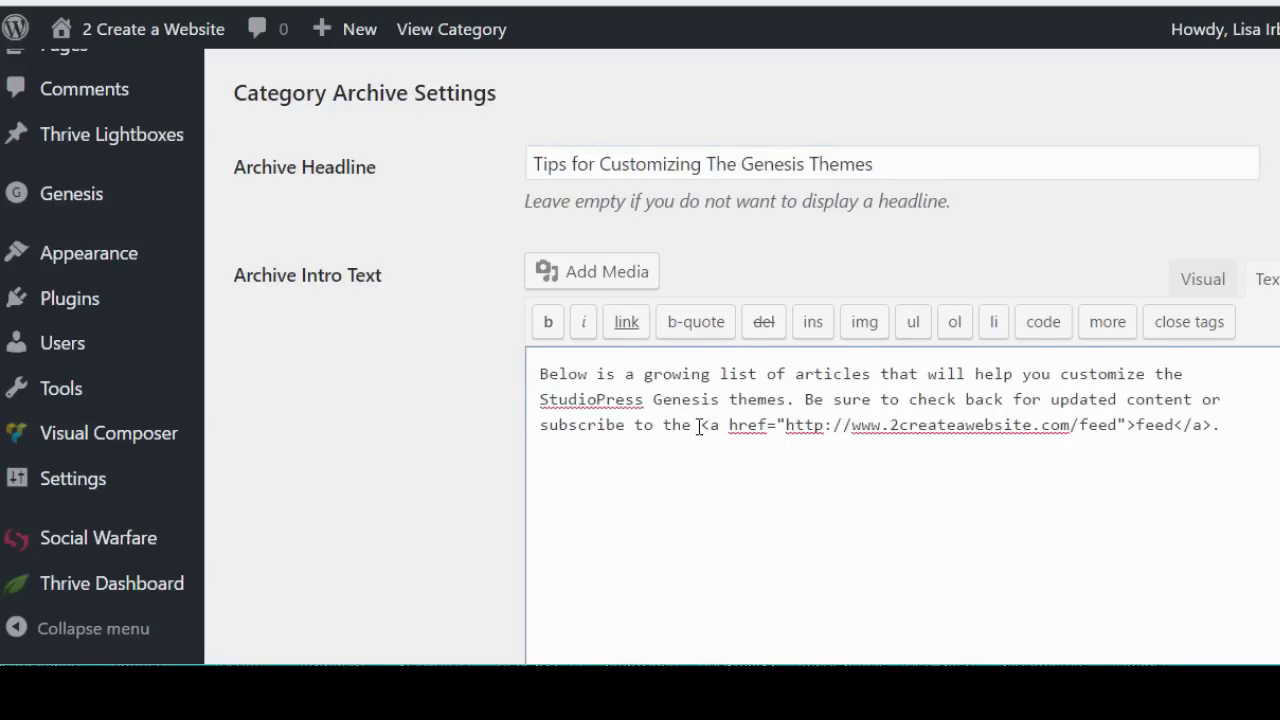
{"action": "left_click_drag", "start_coordinate": [700, 424], "coordinate": [1244, 418]}
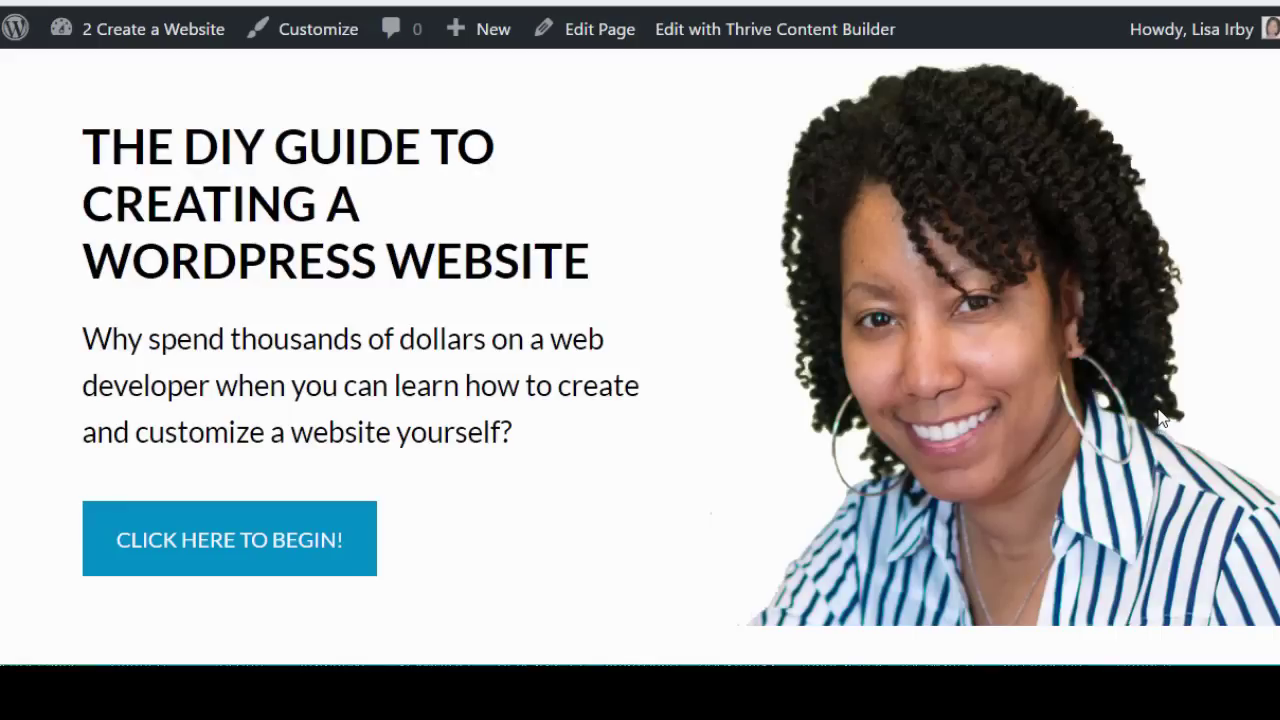
- Highlight the large "The DIY Guide to Creating a WordPress Website" heading on the home page, then clear the selection
{"action": "scroll", "coordinate": [1162, 418], "scroll_direction": "up", "scroll_amount": 1}
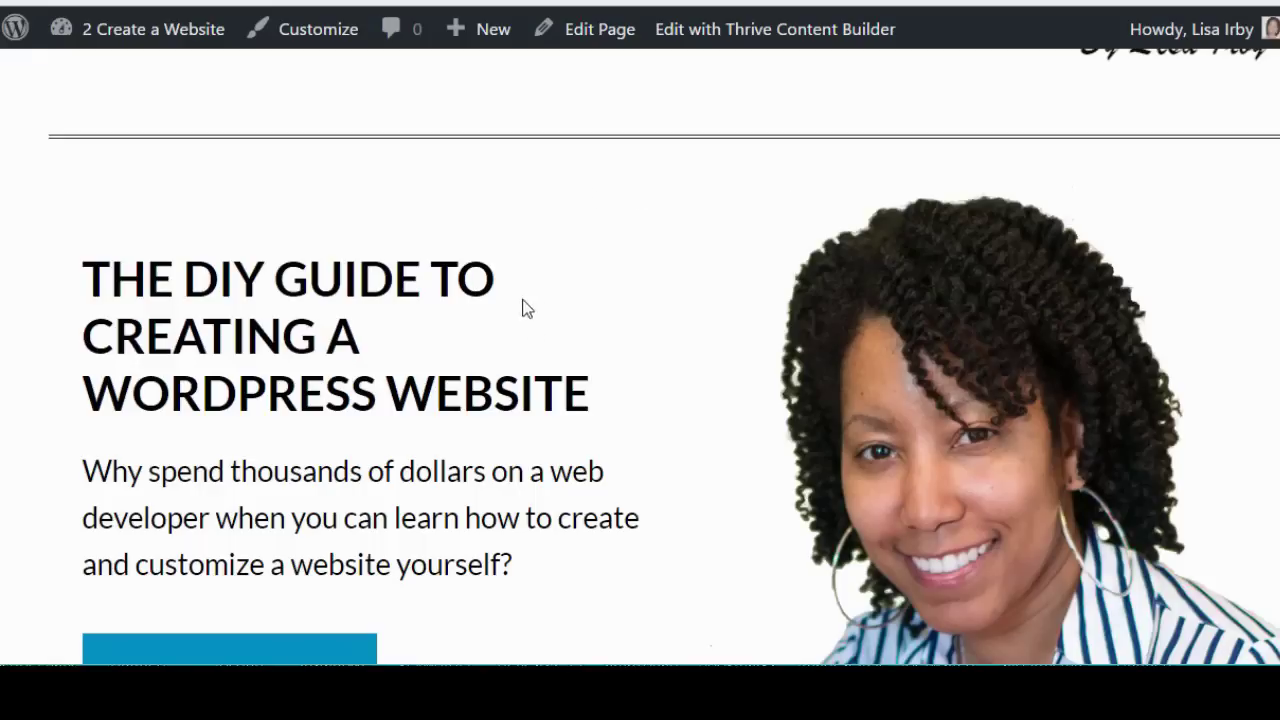
{"action": "left_click_drag", "start_coordinate": [600, 397], "coordinate": [110, 278]}
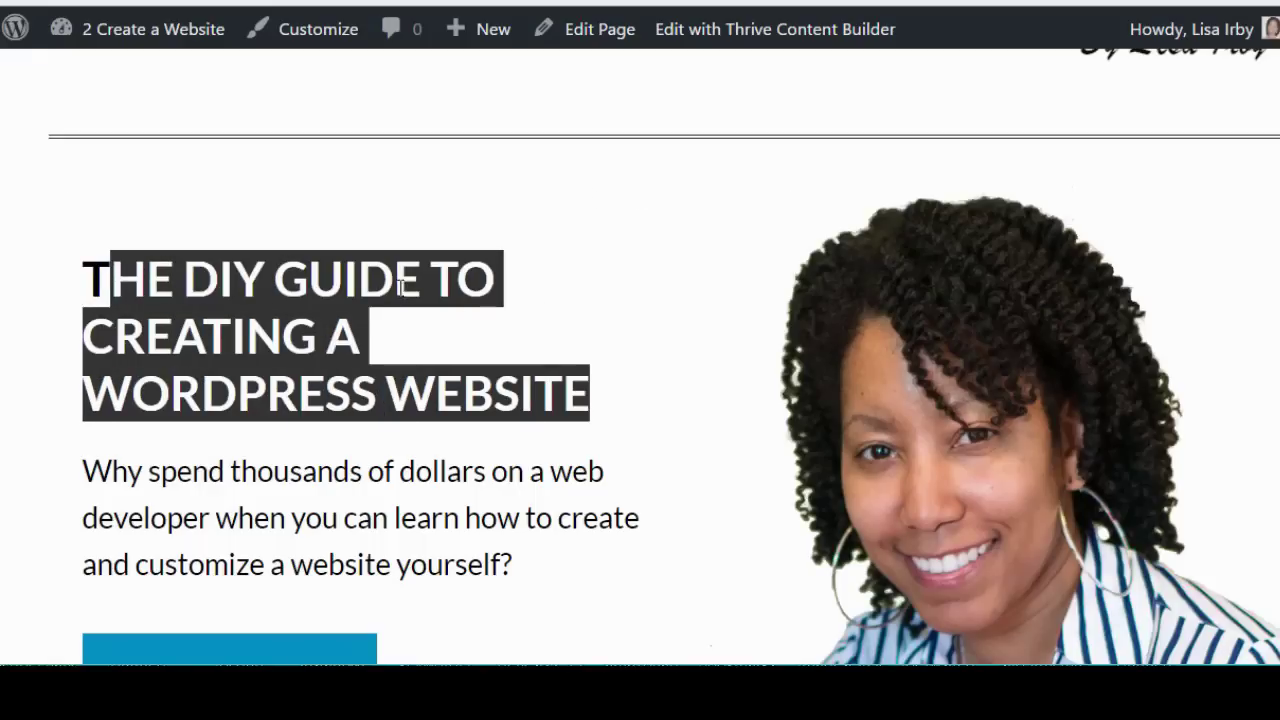
{"action": "left_click", "coordinate": [540, 345]}
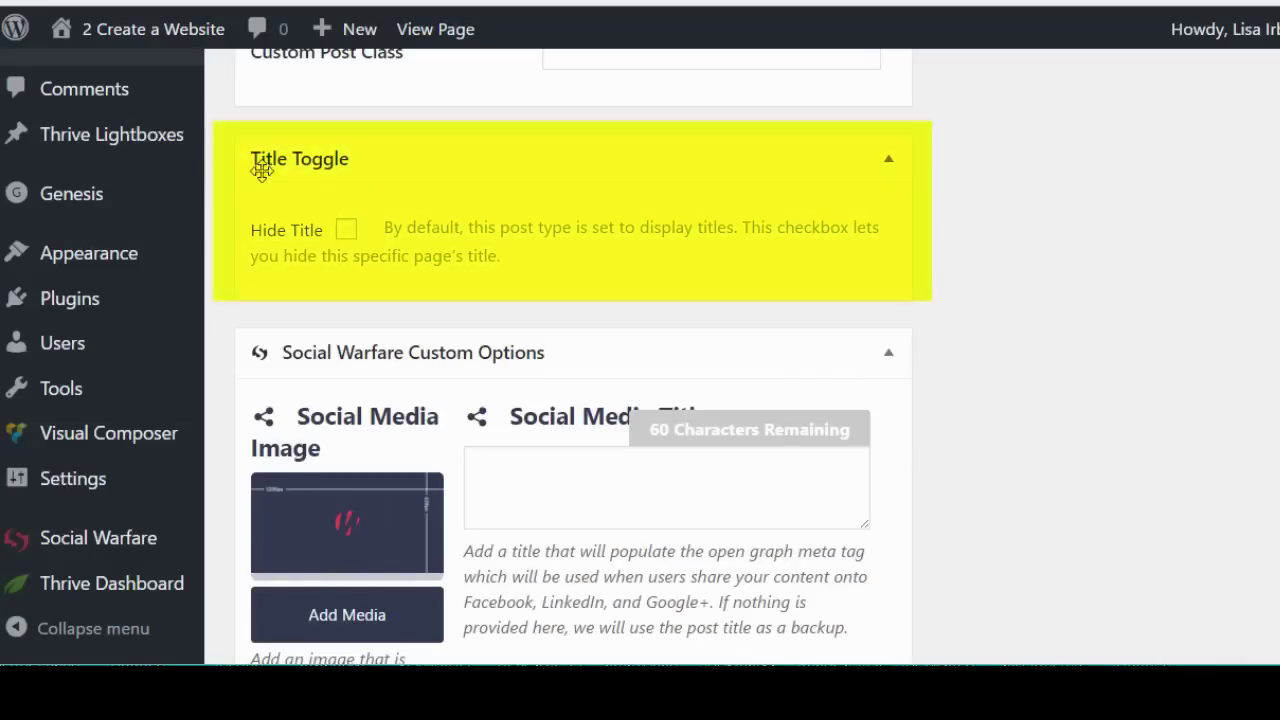
- Try the Hide Title option in the page's Title Toggle settings, switching it on and back off
{"action": "left_click", "coordinate": [346, 238]}
{"action": "left_click", "coordinate": [345, 235]}
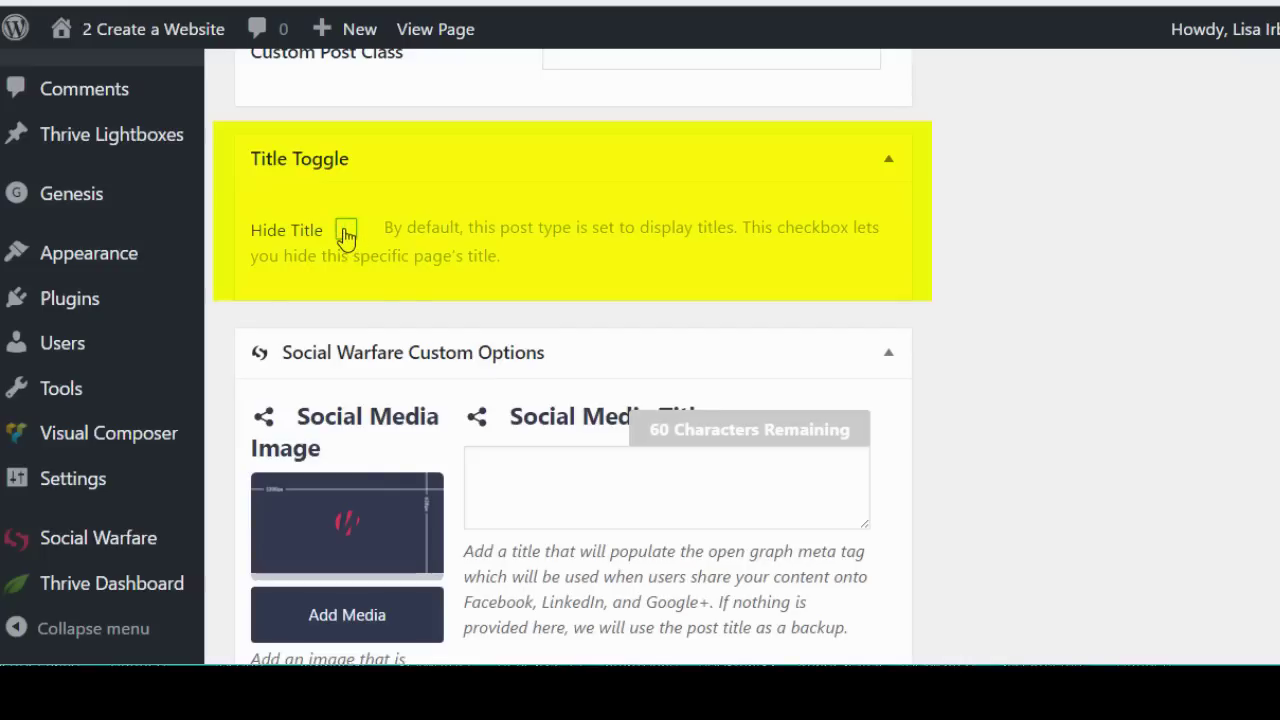